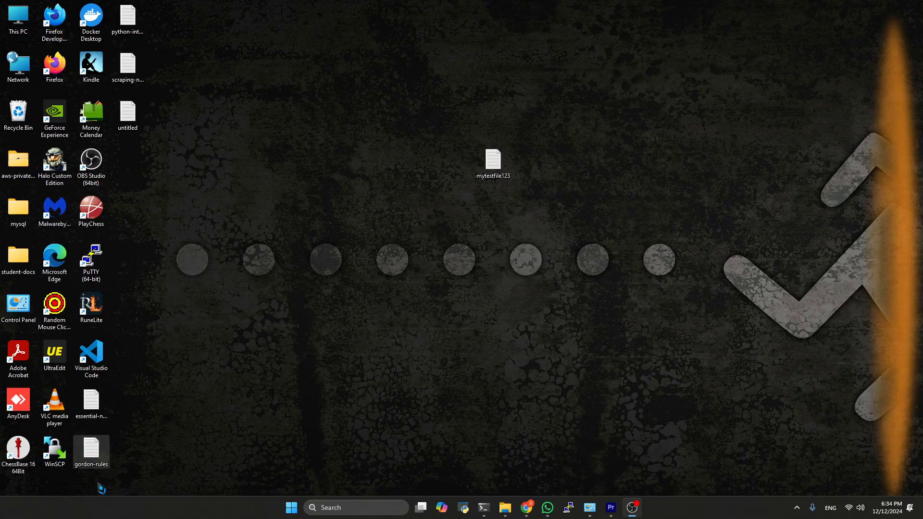
Start WinSCP with its login dialog for a new site.
double_click(54, 449)
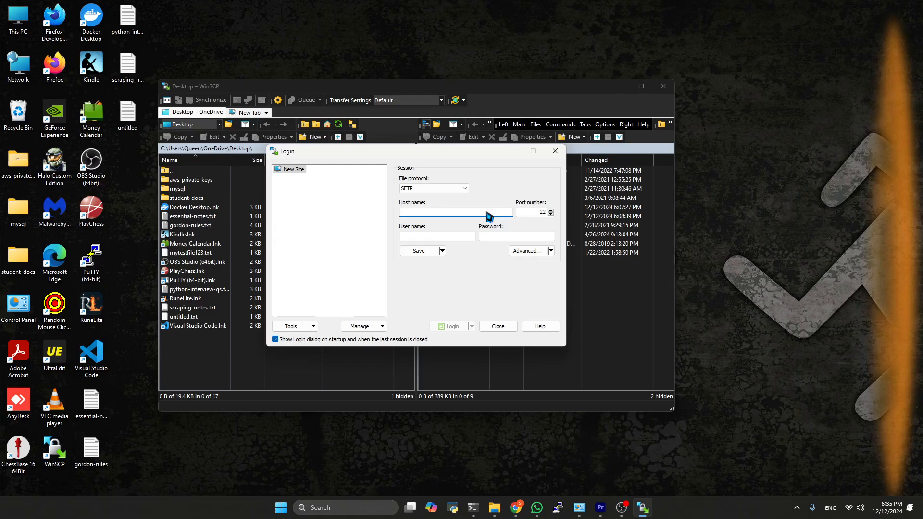
Switch to Chrome and examine the WinSCP guide on connecting to an Amazon EC2 server with SFTP, especially the login settings.
mouse_move(516, 507)
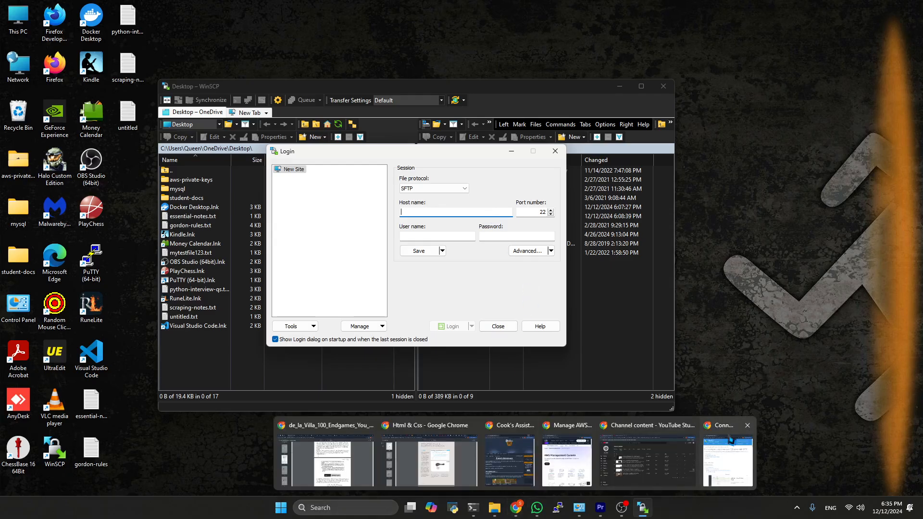
left_click(730, 439)
left_click_drag(596, 3, 460, 18)
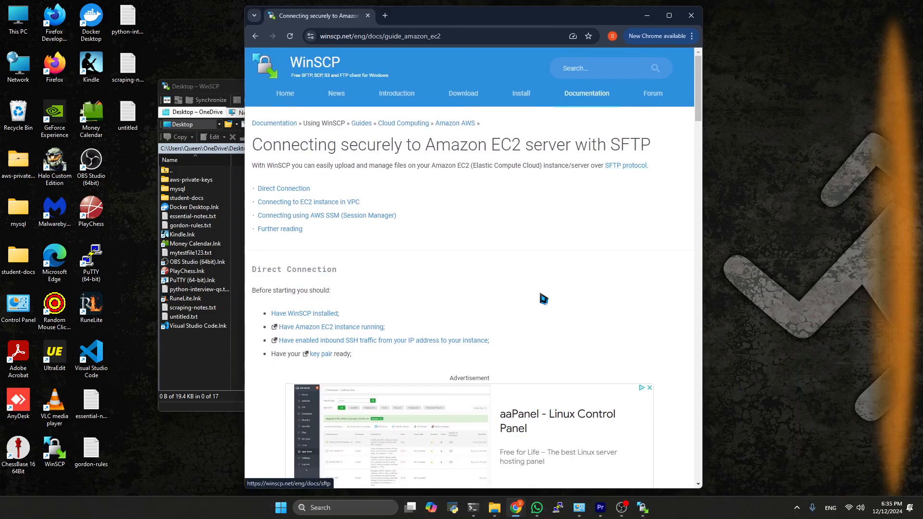
scroll(555, 273, "down", 10)
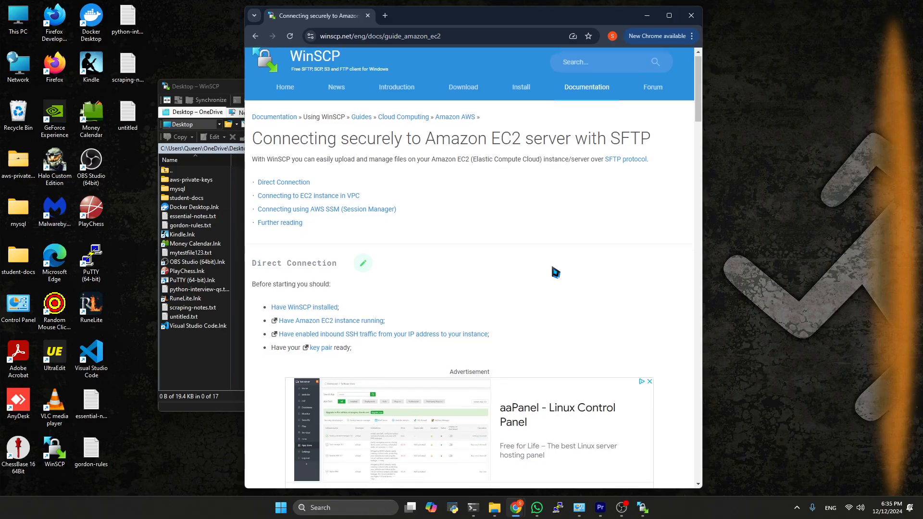
scroll(581, 272, "down", 5)
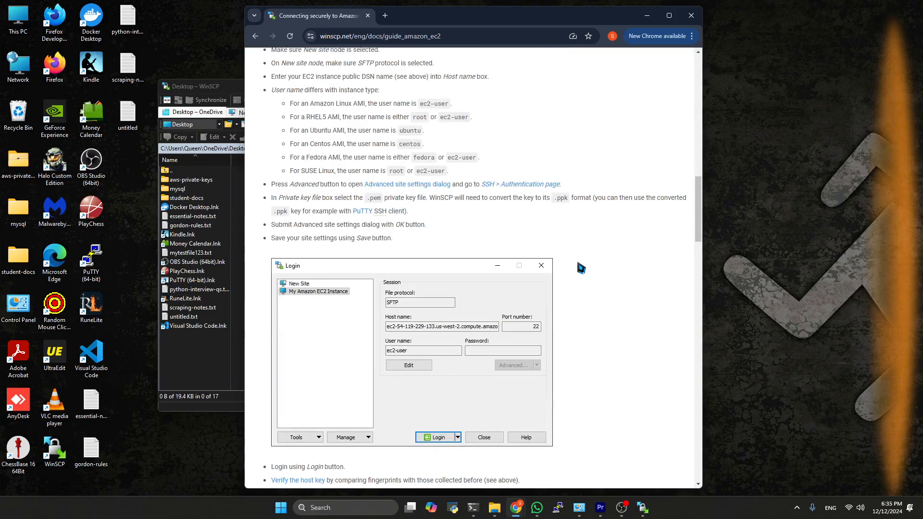
scroll(577, 264, "down", 1)
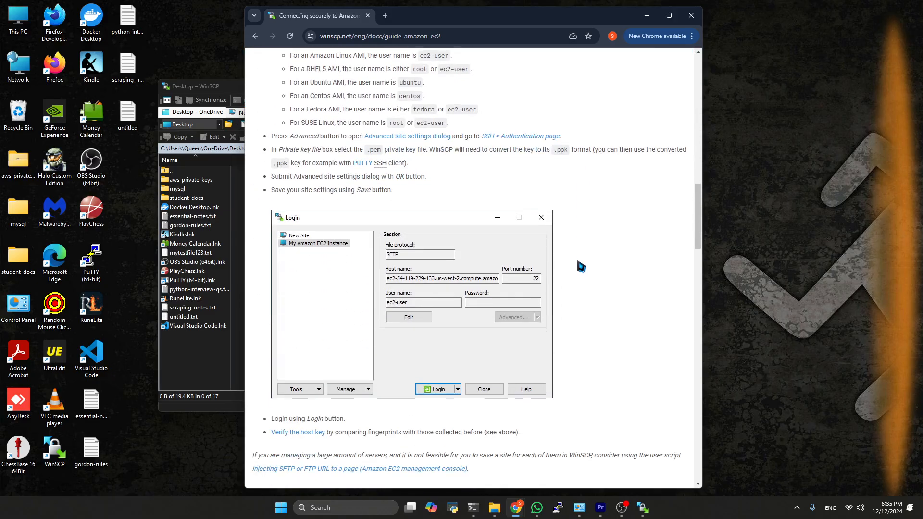
scroll(576, 262, "up", 1)
scroll(580, 266, "down", 3)
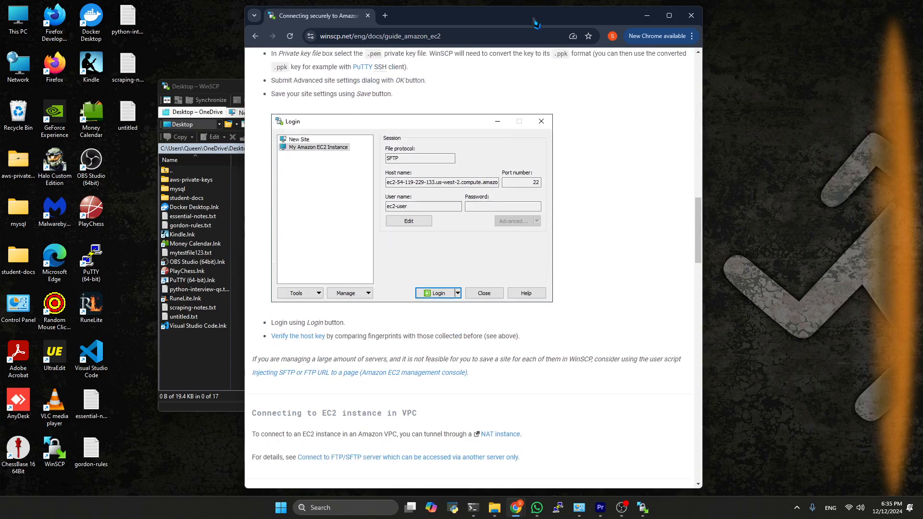
left_click_drag(536, 18, 922, 39)
left_click(314, 216)
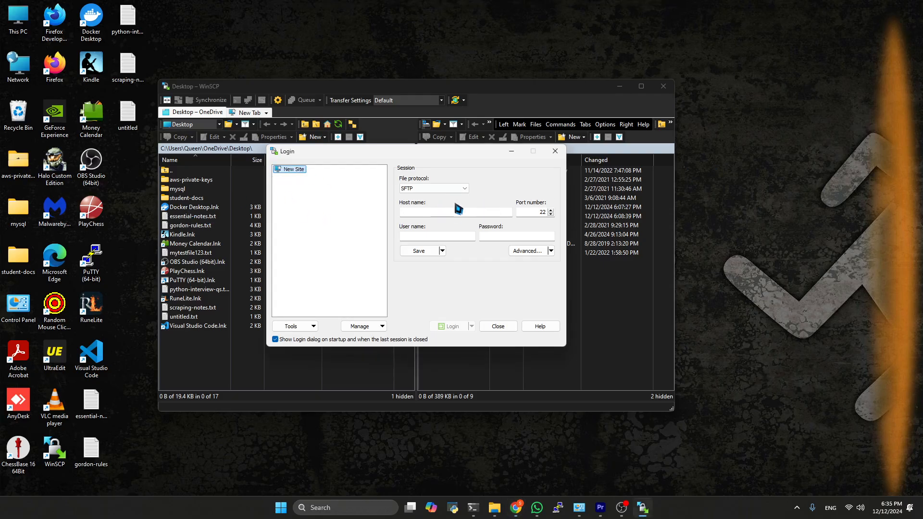
Switch to the AWS browser window and sign in as an IAM user with the saved username and account password.
left_click(454, 212)
mouse_move(520, 513)
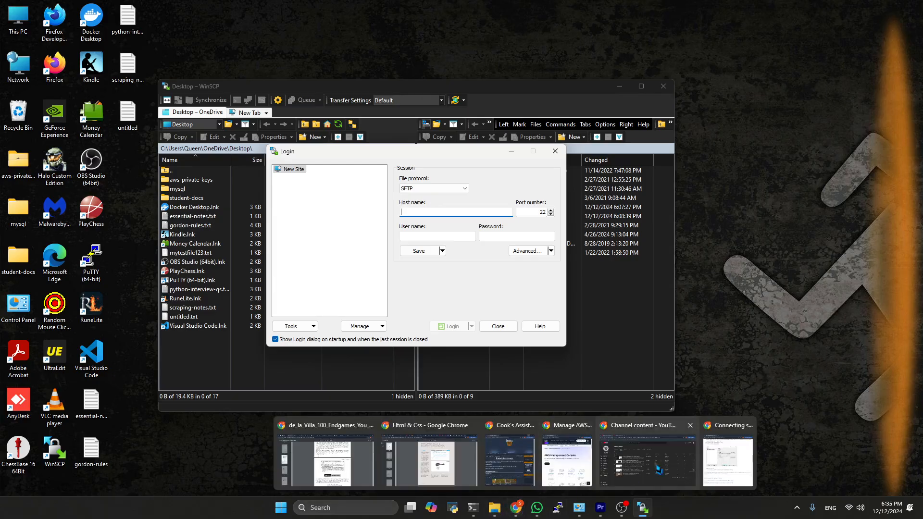
left_click(729, 451)
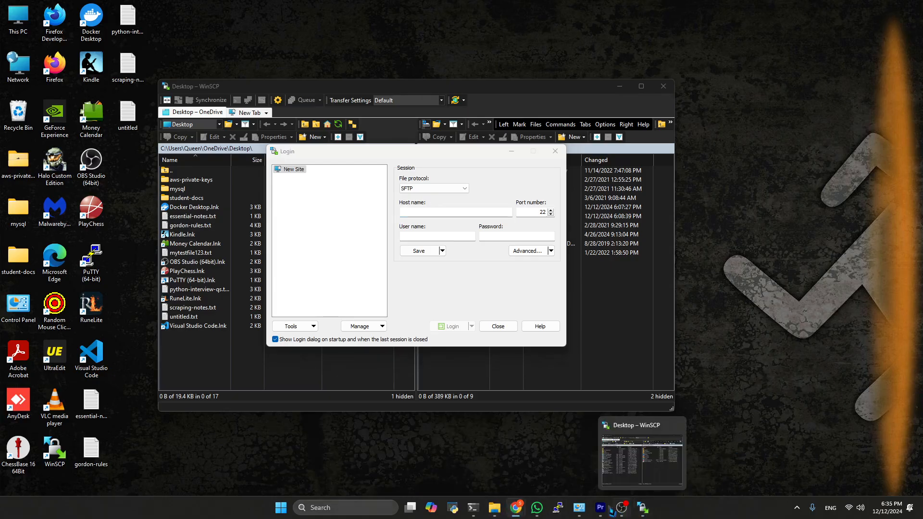
mouse_move(515, 508)
left_click(582, 462)
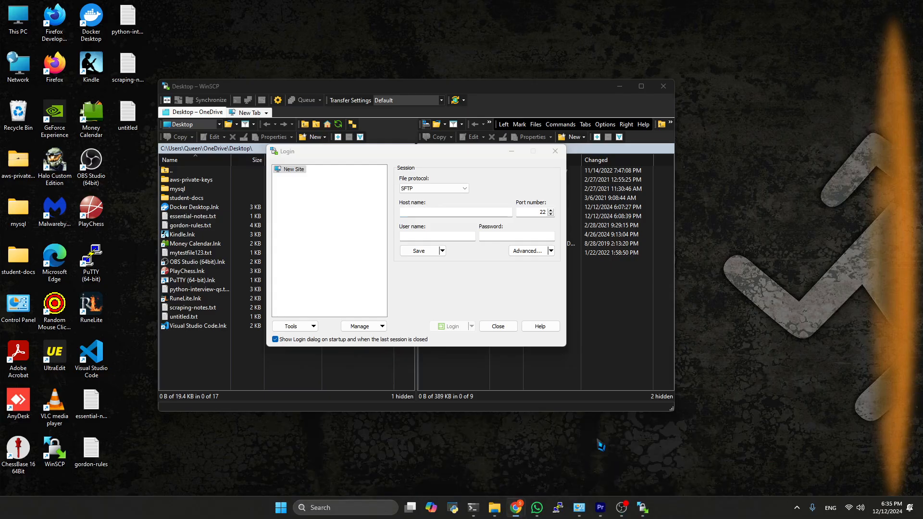
left_click_drag(922, 36, 692, 34)
left_click(851, 91)
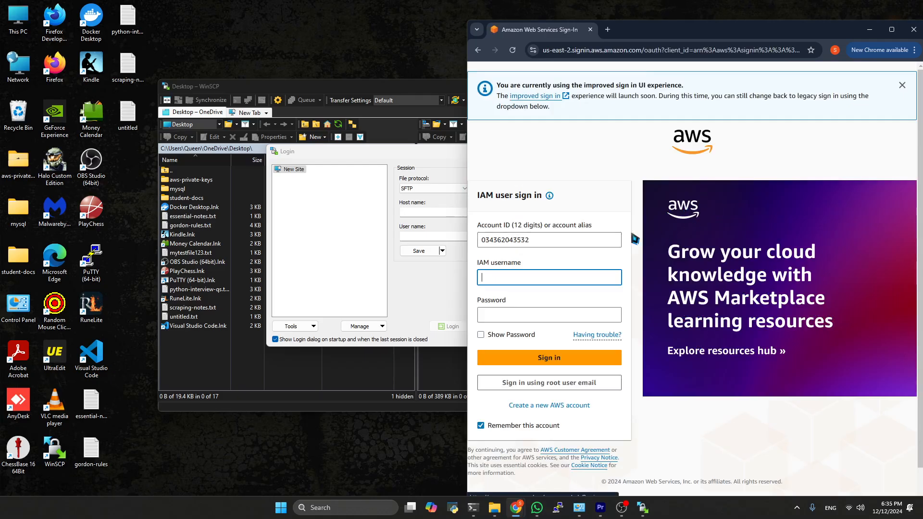
left_click(517, 356)
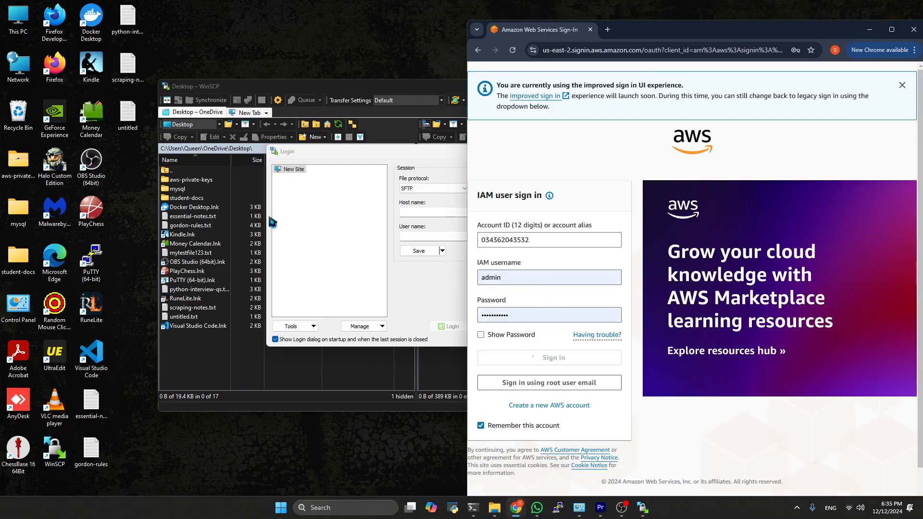
Switch to the WinSCP login dialog and begin the host name with "ec2-user@".
left_click(457, 212)
type("ec2-")
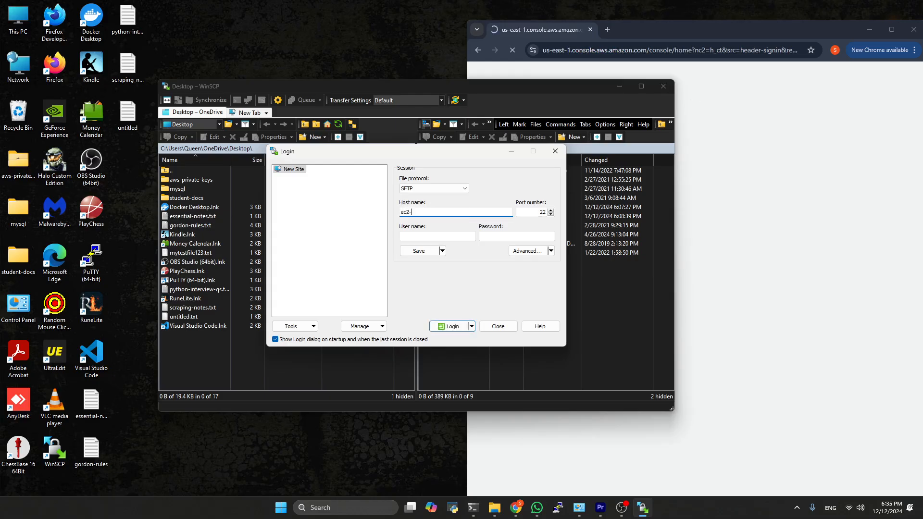
type("user@")
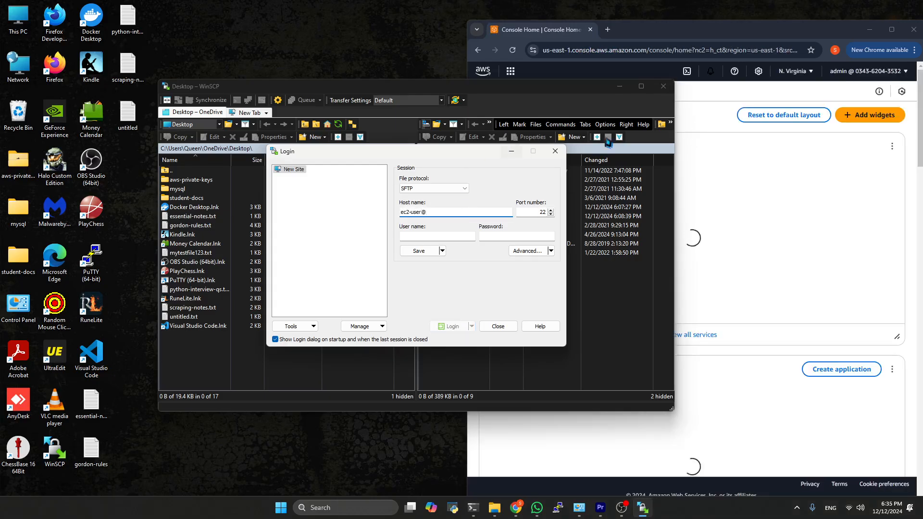
Switch to the AWS console and open the details of the MyTestInstance EC2 instance.
left_click(698, 120)
left_click(512, 183)
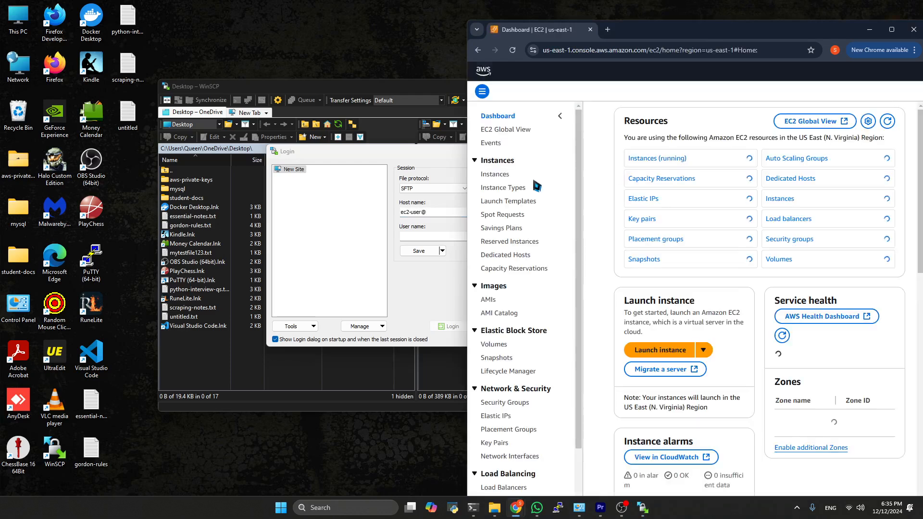
left_click(505, 189)
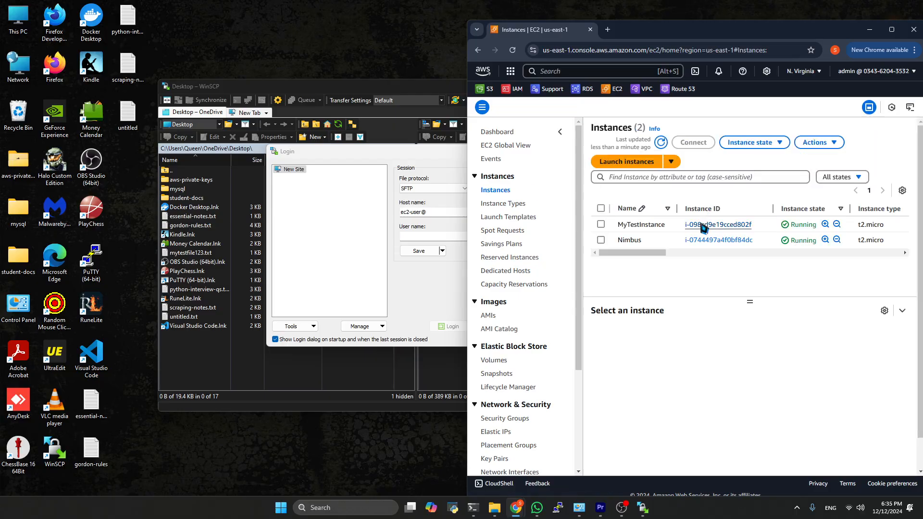
left_click(703, 226)
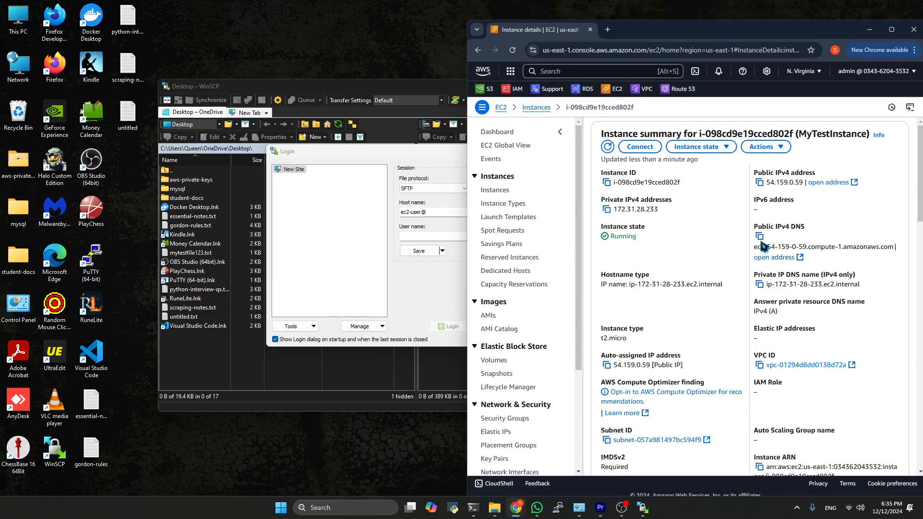
Copy the instance's public IPv4 DNS and append it to the WinSCP host name, giving ec2-user as the user name.
left_click(759, 237)
left_click(440, 212)
key("ctrl+v")
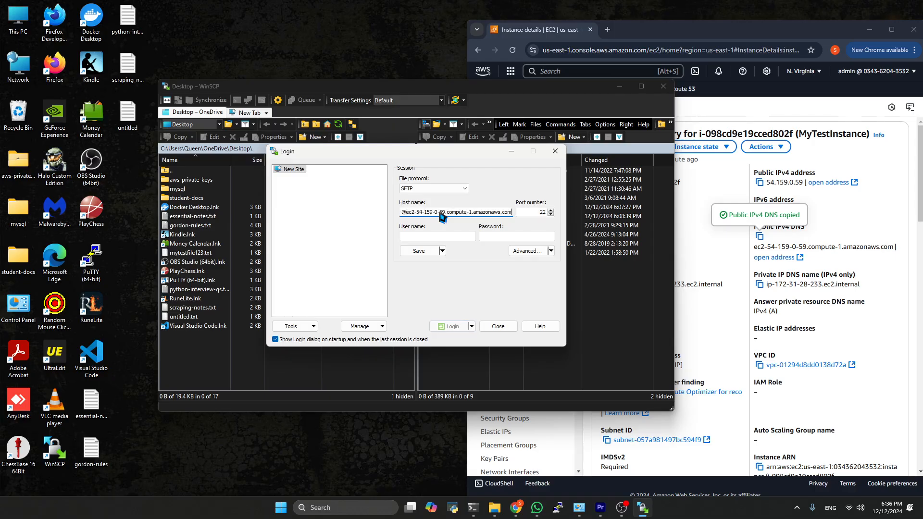
left_click(439, 236)
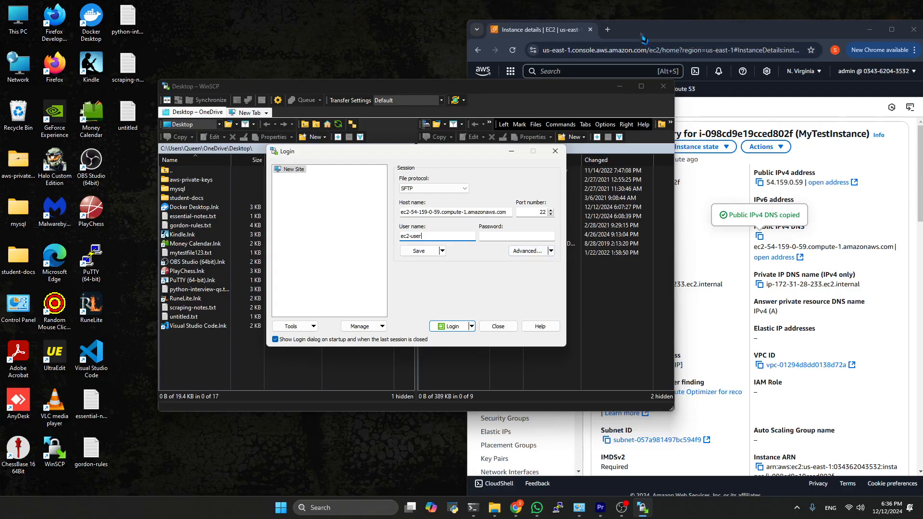
Check the guide's advanced settings instructions and open the SSH Authentication page of WinSCP's advanced site settings.
left_click_drag(922, 23, 633, 42)
scroll(723, 221, "up", 4)
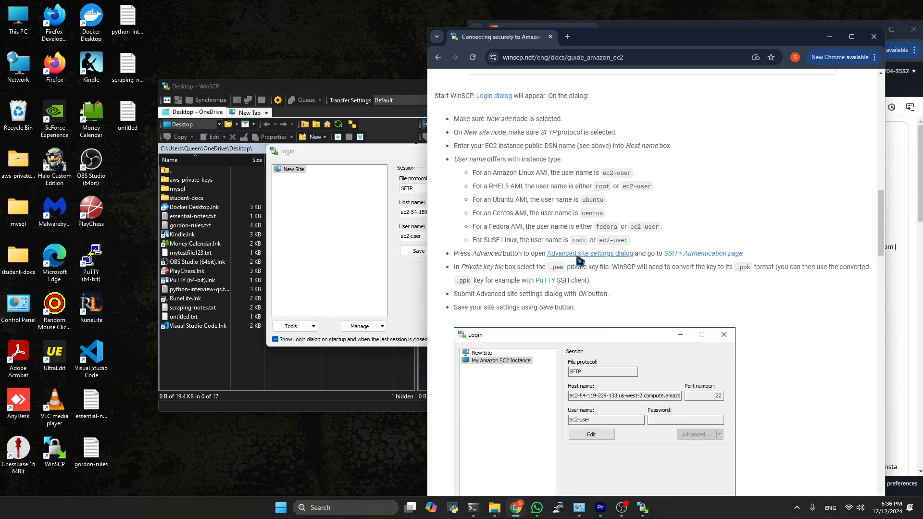
left_click(390, 132)
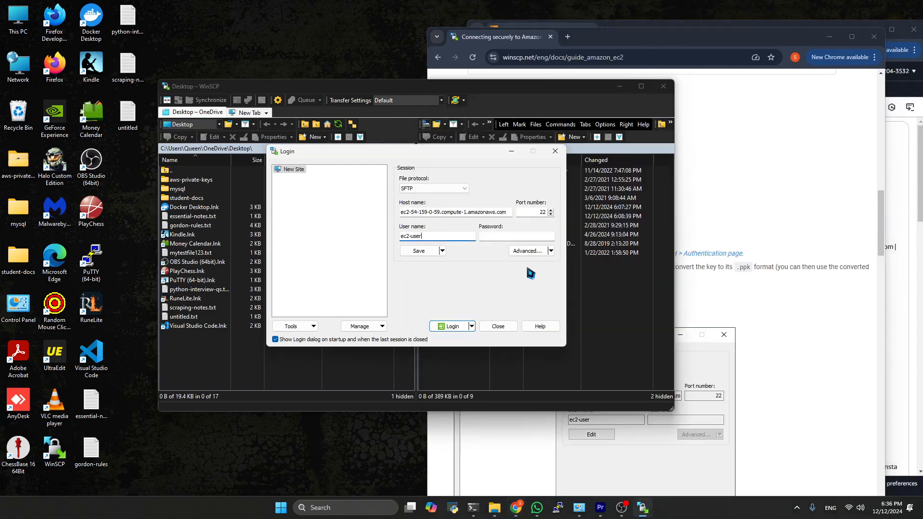
left_click(550, 251)
left_click(549, 250)
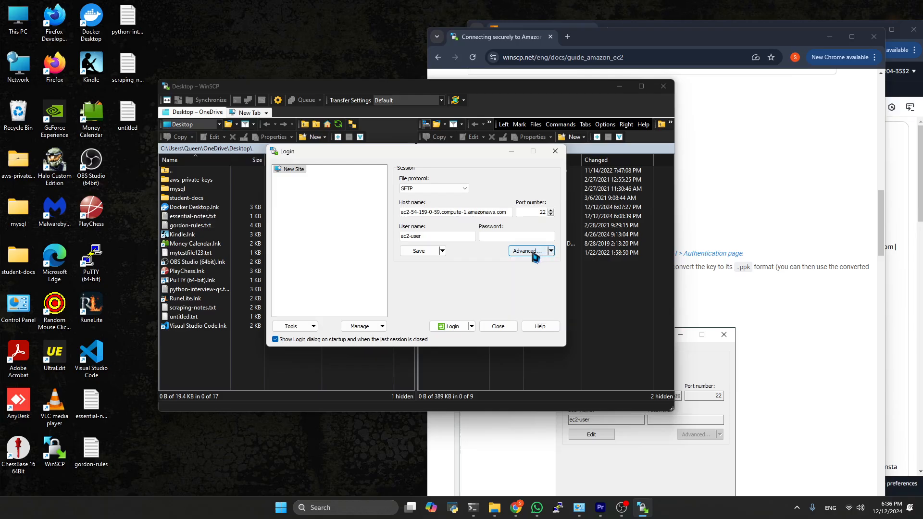
left_click(523, 251)
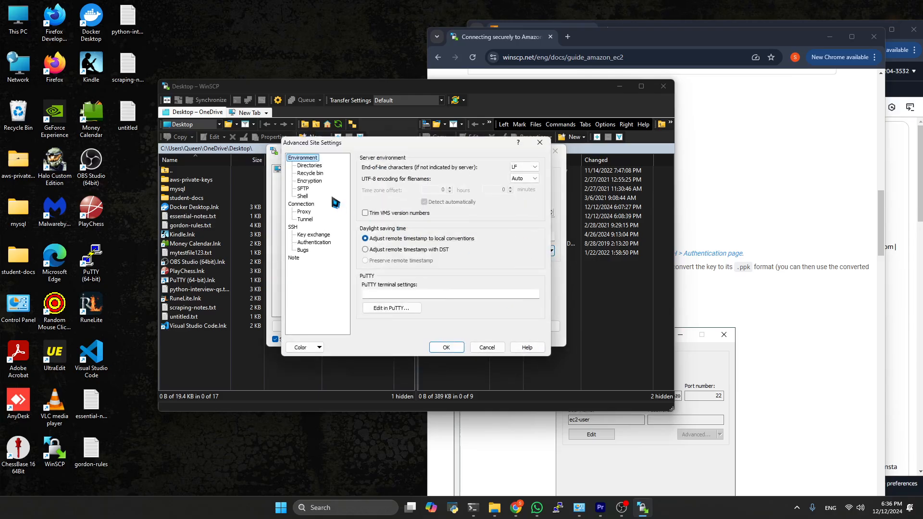
left_click(307, 243)
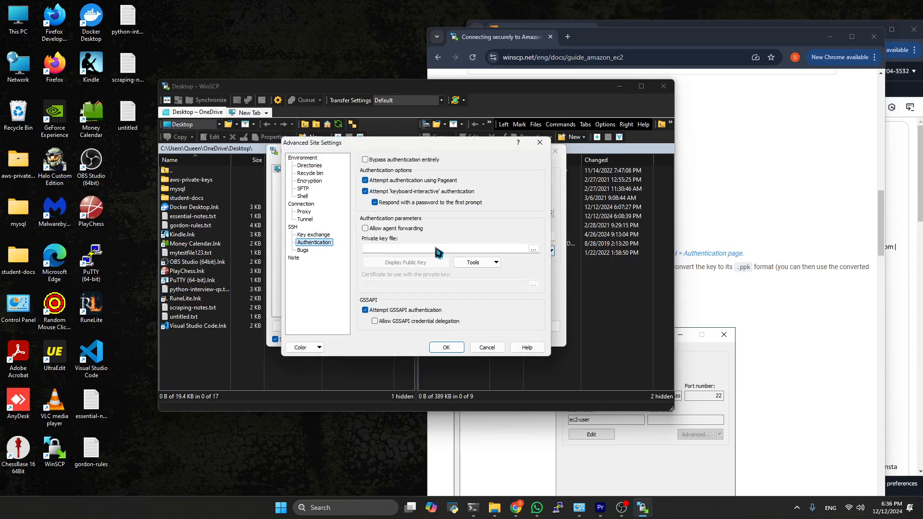
Set the private key file to MyTestKeyPair from the aws-private-keys folder and accept the advanced site settings.
left_click(449, 248)
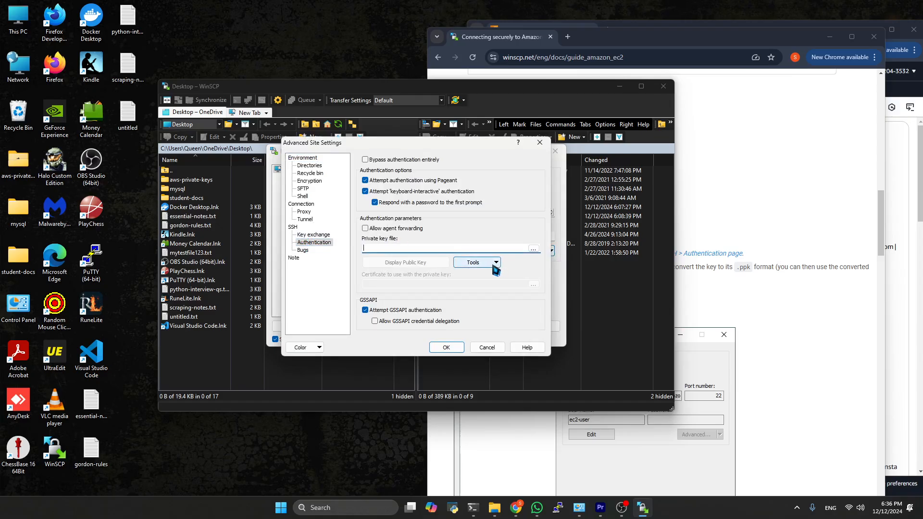
left_click(801, 227)
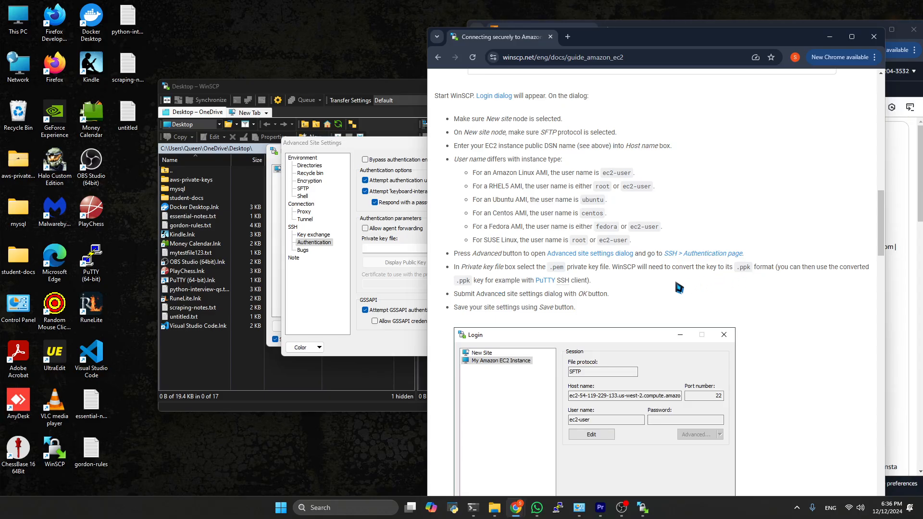
left_click(370, 150)
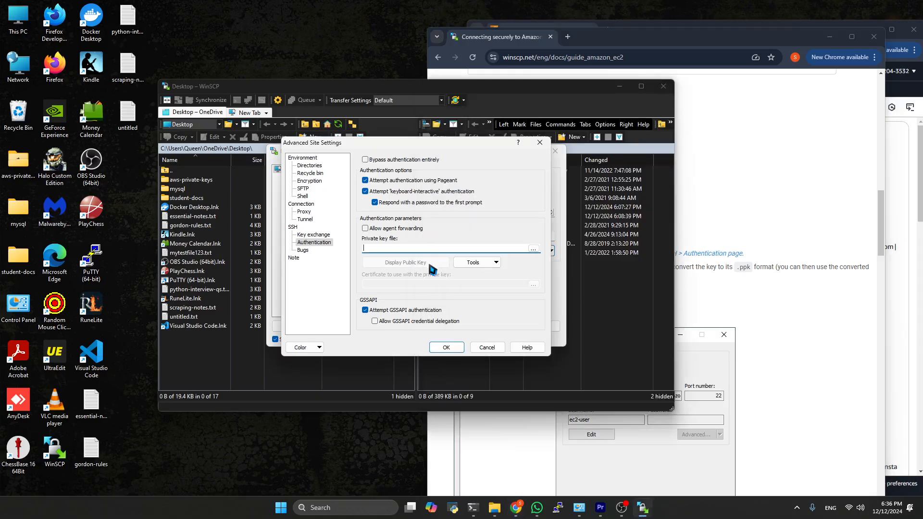
left_click(533, 248)
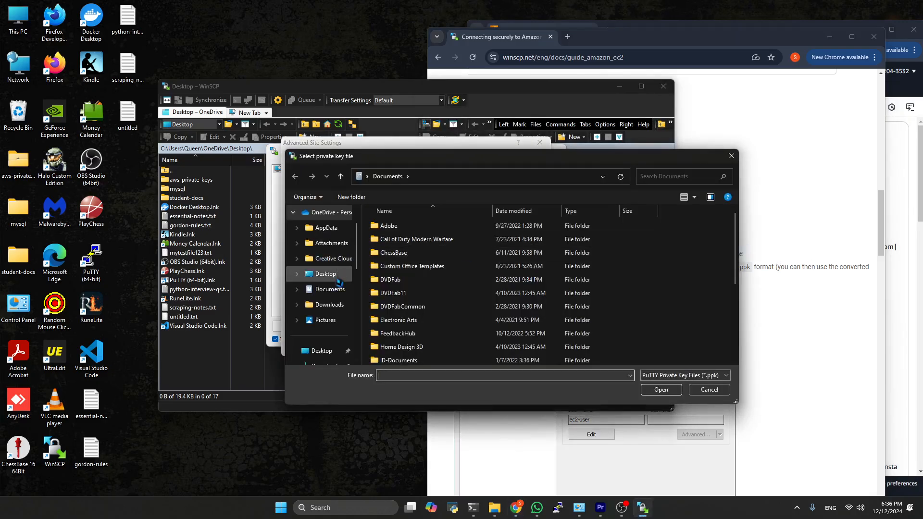
scroll(338, 306, "down", 3)
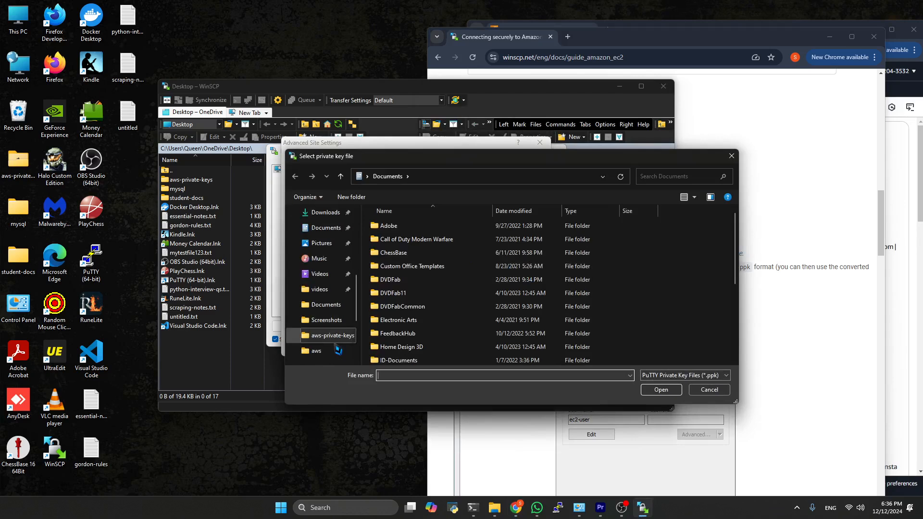
left_click(335, 339)
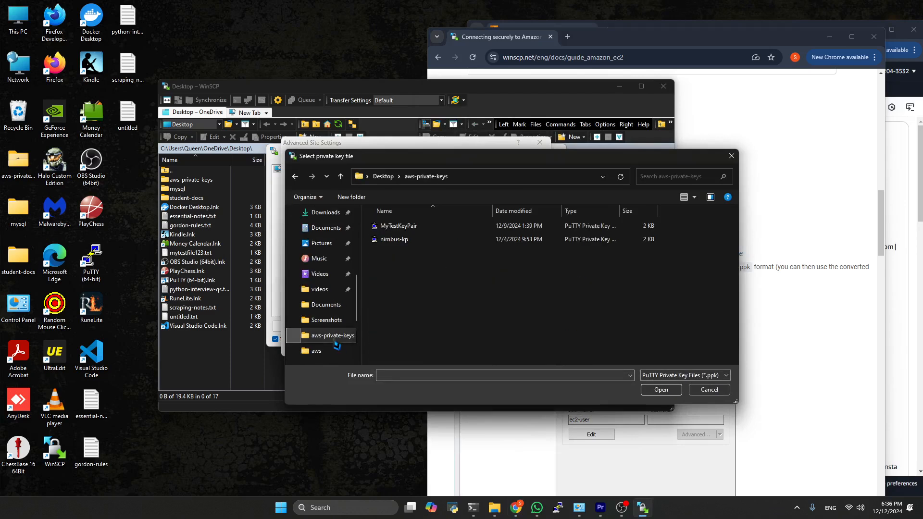
double_click(426, 229)
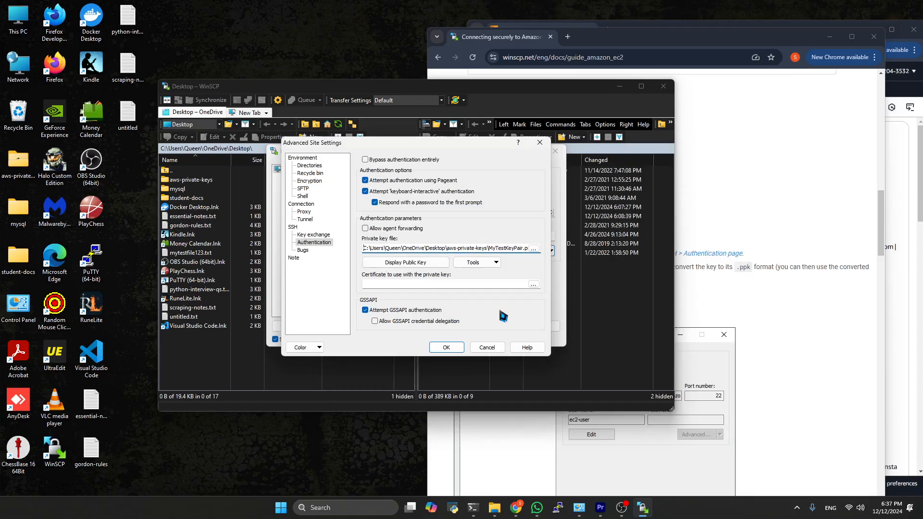
left_click(447, 348)
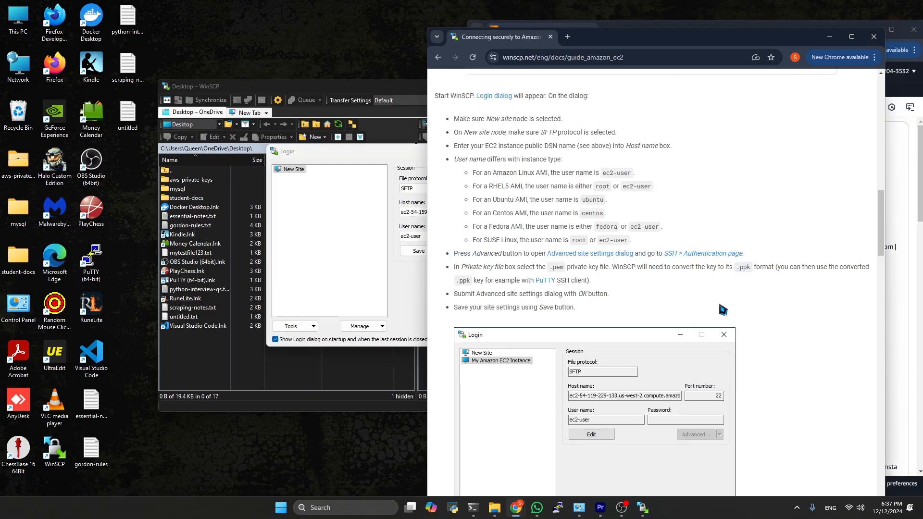
Save the session as a site named ec2-test-instance and create a desktop shortcut for it.
left_click(417, 308)
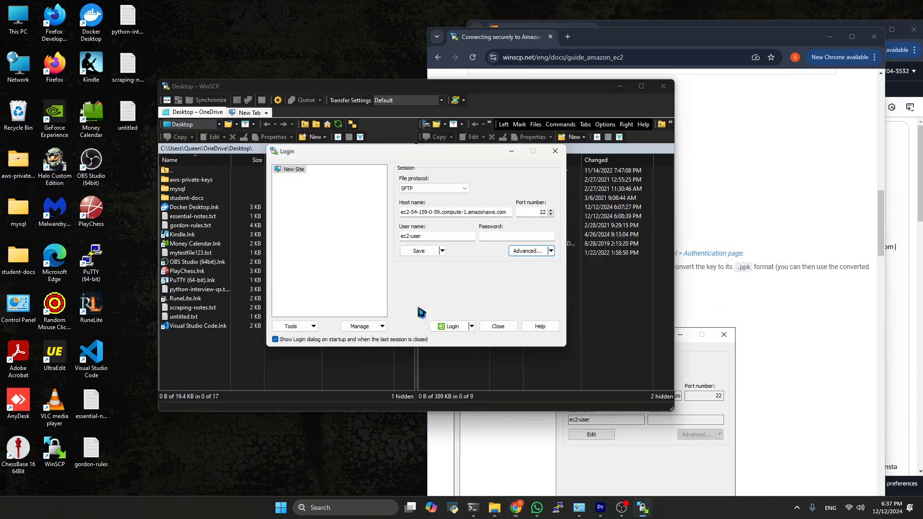
left_click(419, 250)
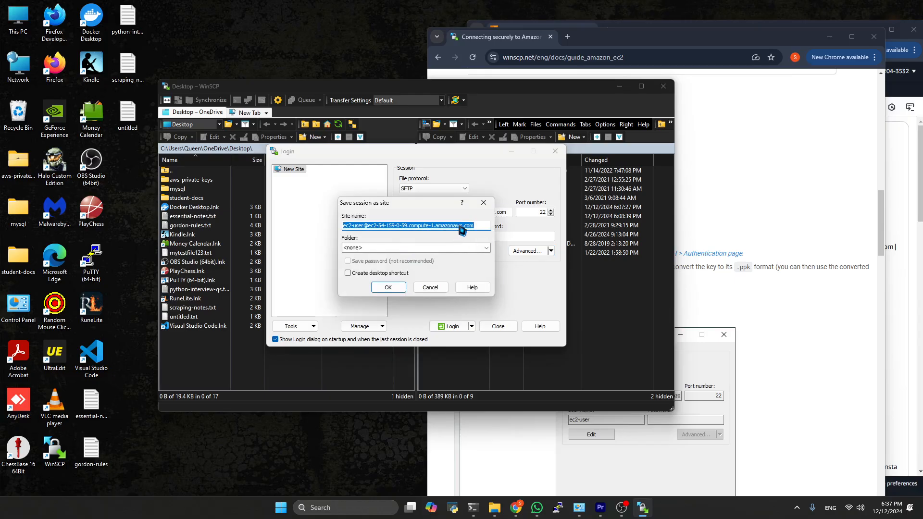
type("ec2-test-instance")
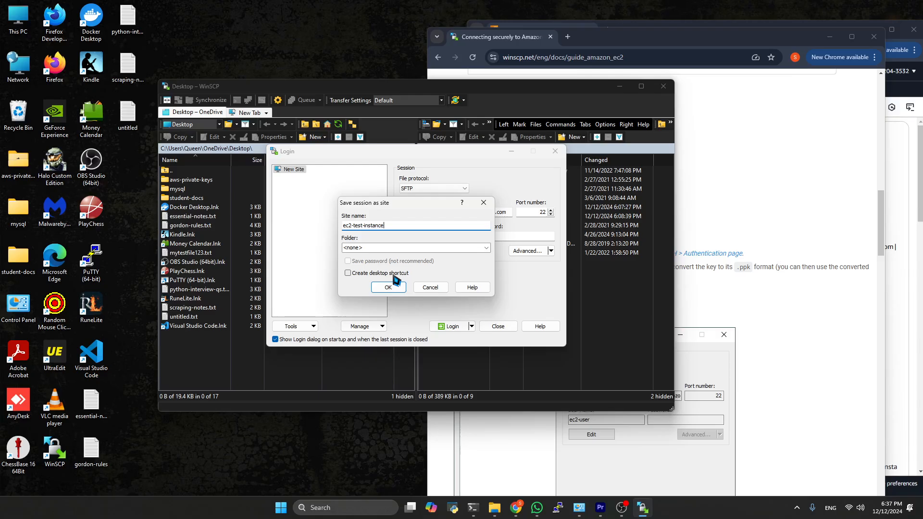
left_click(393, 274)
left_click(398, 287)
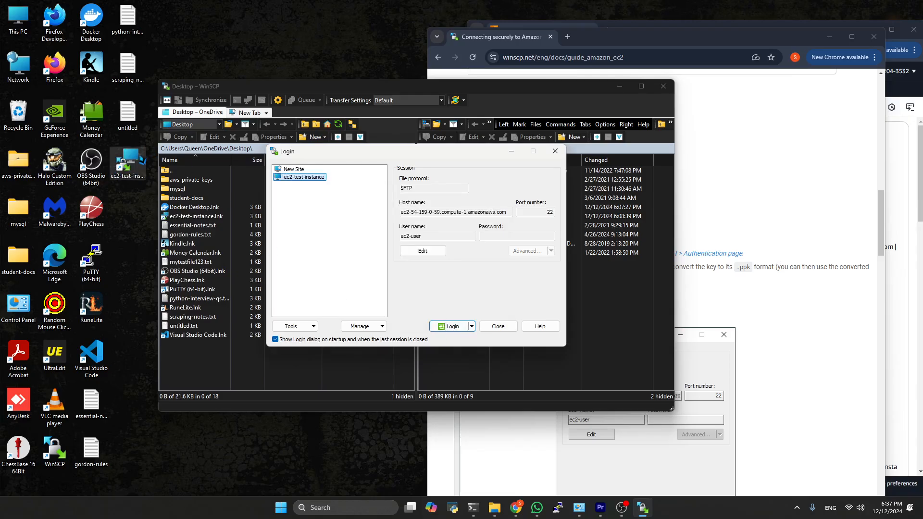
Close the login dialog and WinSCP, and start the connection from the ec2-test-instance desktop shortcut.
left_click(498, 327)
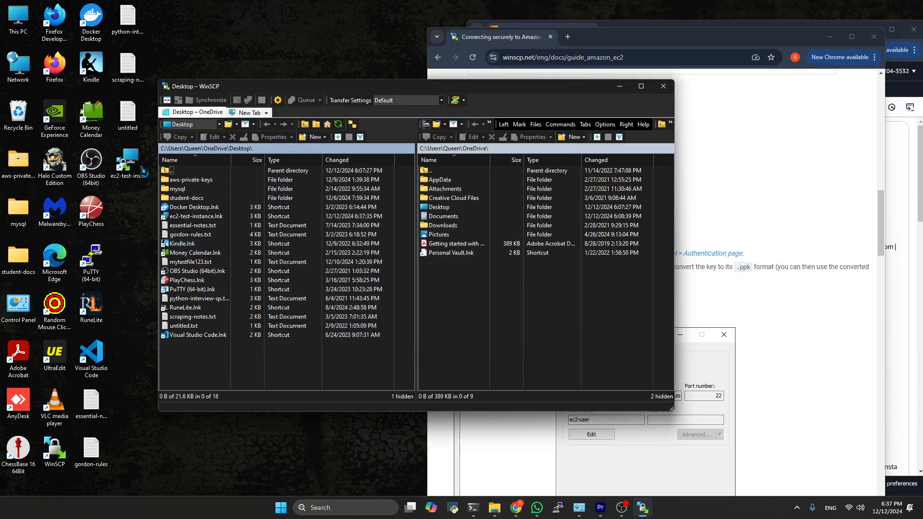
left_click(663, 86)
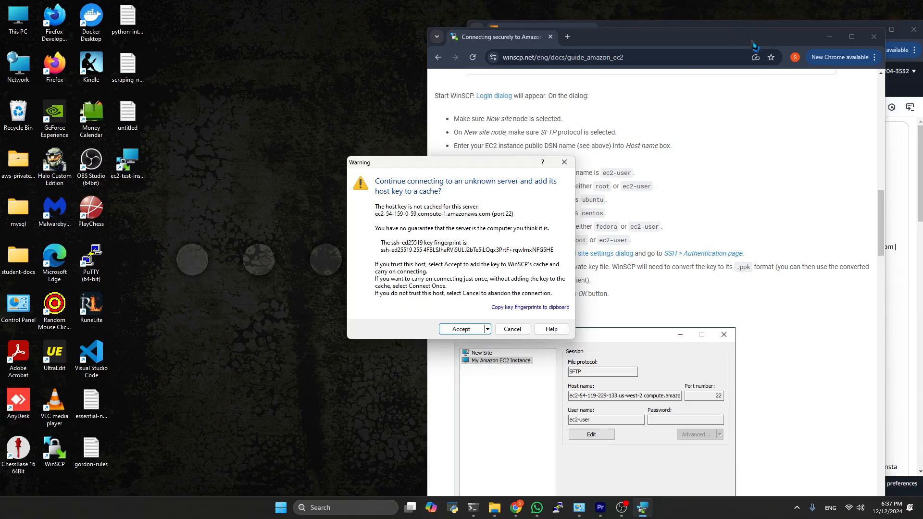
Switch to the AWS console and open MyTestInstance's system log at the SSH host key fingerprints.
left_click_drag(751, 42, 922, 39)
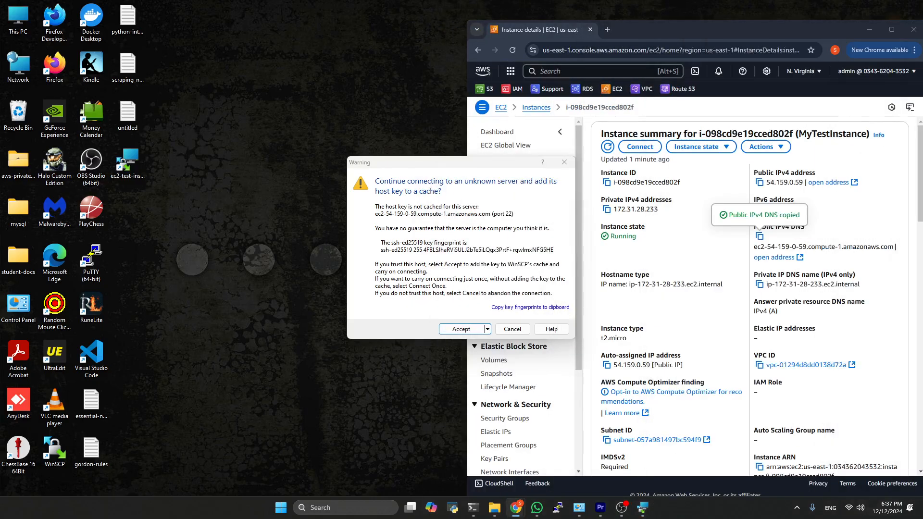
left_click(782, 150)
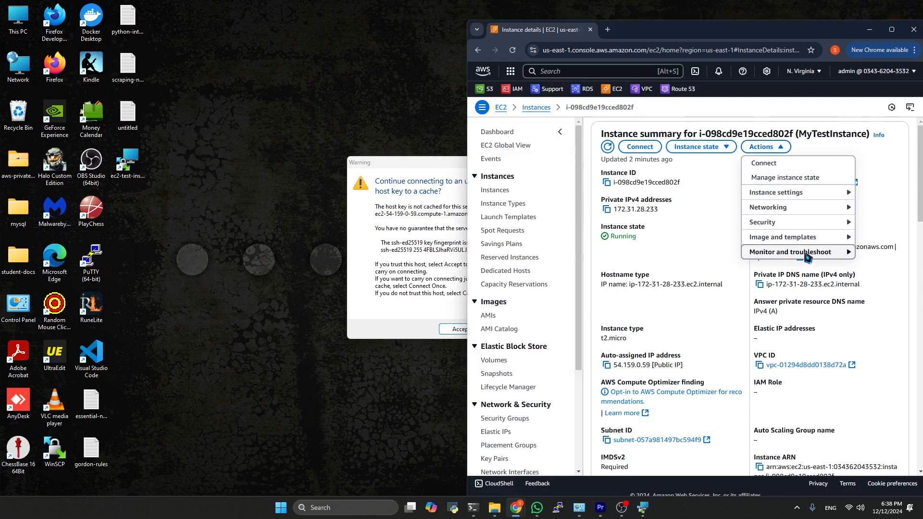
mouse_move(807, 257)
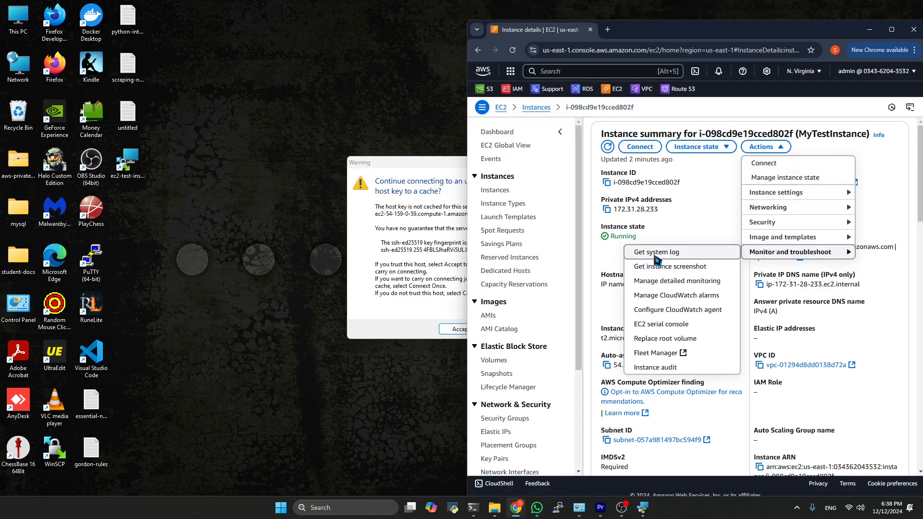
left_click(655, 255)
scroll(728, 240, "down", 3)
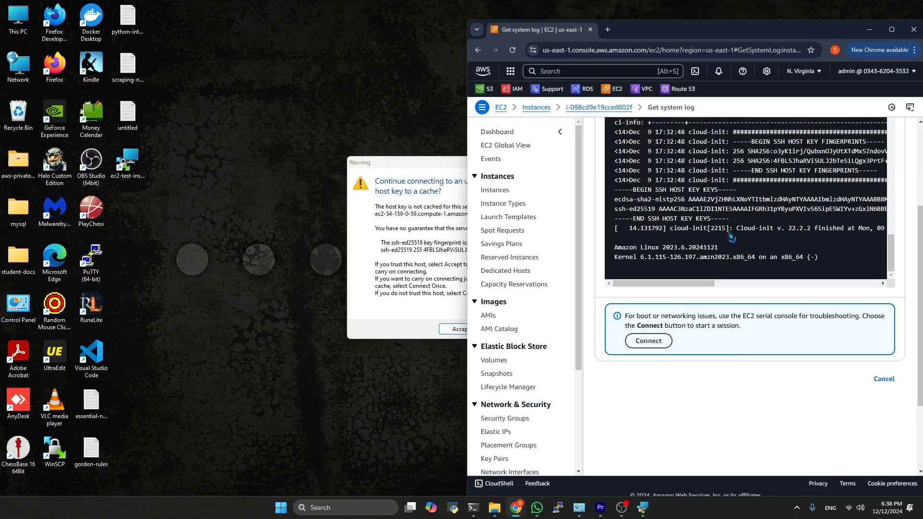
scroll(730, 237, "up", 2)
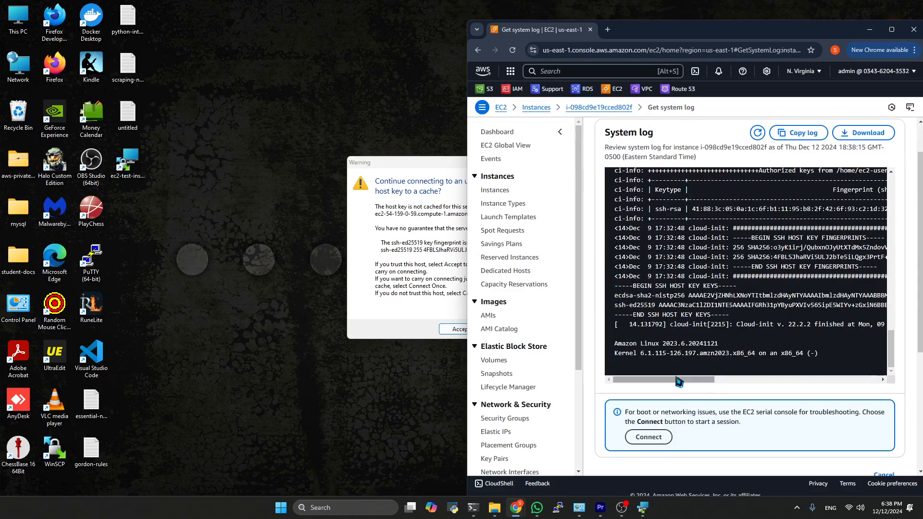
Compare the SHA256 host key fingerprint in the system log with the ssh-ed25519 fingerprint in WinSCP's host key warning.
mouse_move(678, 385)
left_mouse_down()
mouse_move(696, 382)
mouse_move(679, 384)
left_mouse_up()
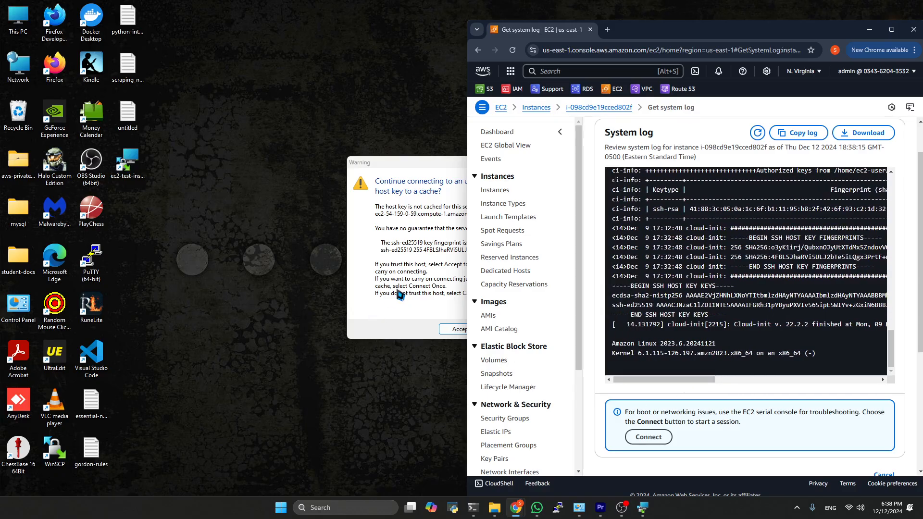
left_click(427, 262)
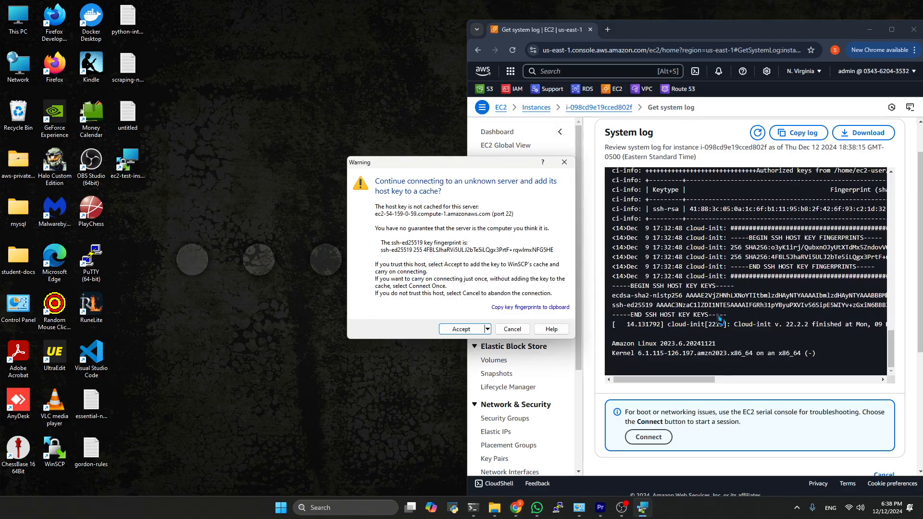
mouse_move(692, 379)
left_mouse_down()
mouse_move(731, 383)
mouse_move(612, 382)
mouse_move(726, 382)
mouse_move(709, 382)
left_mouse_up()
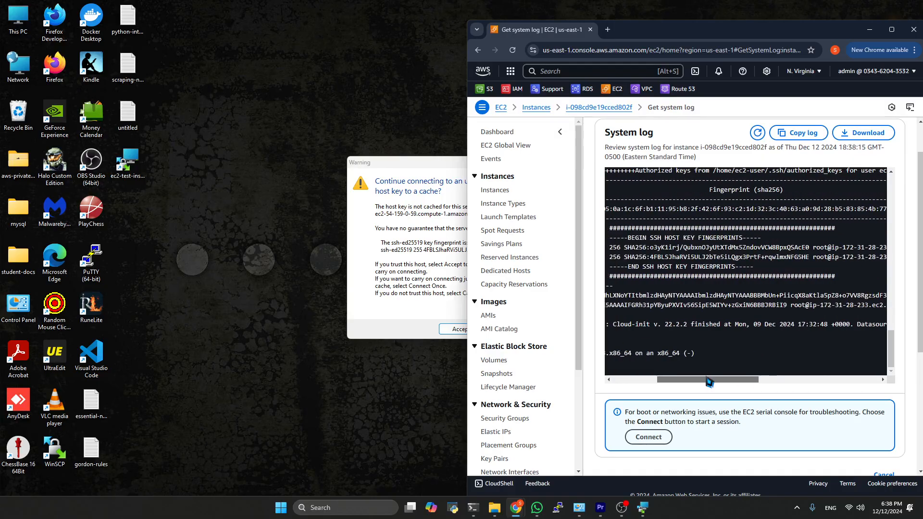
left_click_drag(650, 257, 810, 258)
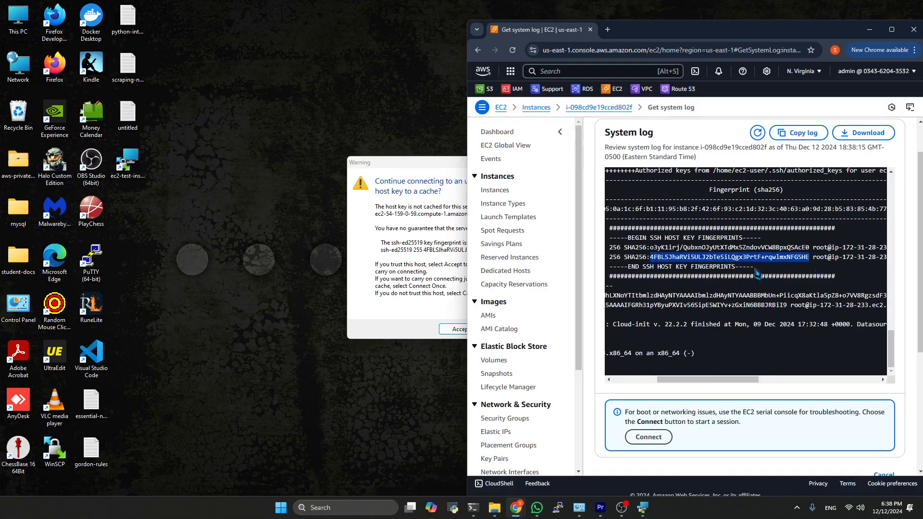
left_click(464, 252)
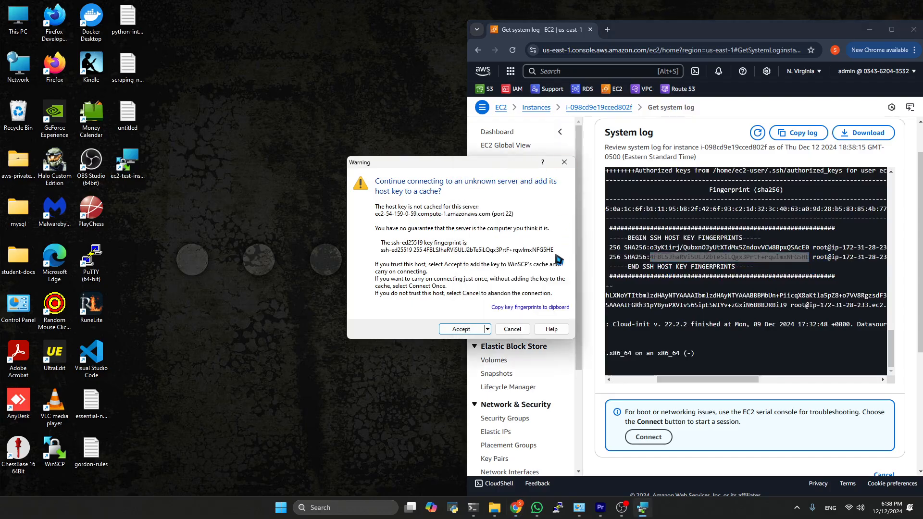
Approve the host key warning for the EC2 server and continue connecting to ec2-test-instance.
left_click(487, 329)
left_click(488, 329)
left_click(488, 329)
left_click(474, 344)
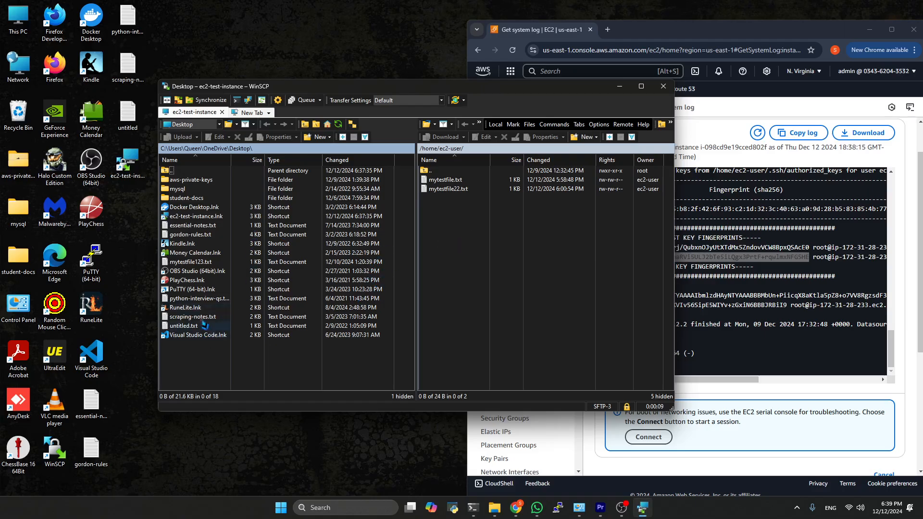
Upload mytestfile123.txt from the local Desktop to the remote /home/ec2-user/ directory with the default transfer settings.
left_click(198, 262)
left_click_drag(198, 269, 484, 253)
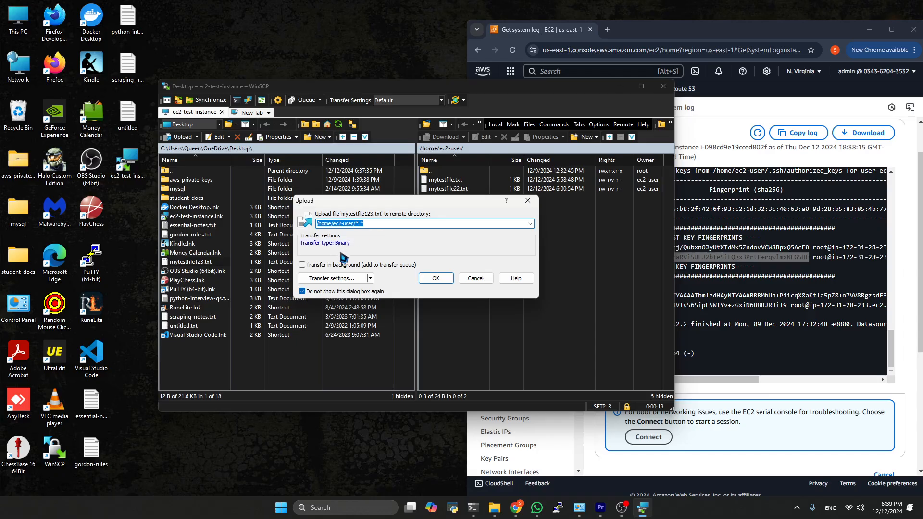
left_click(435, 280)
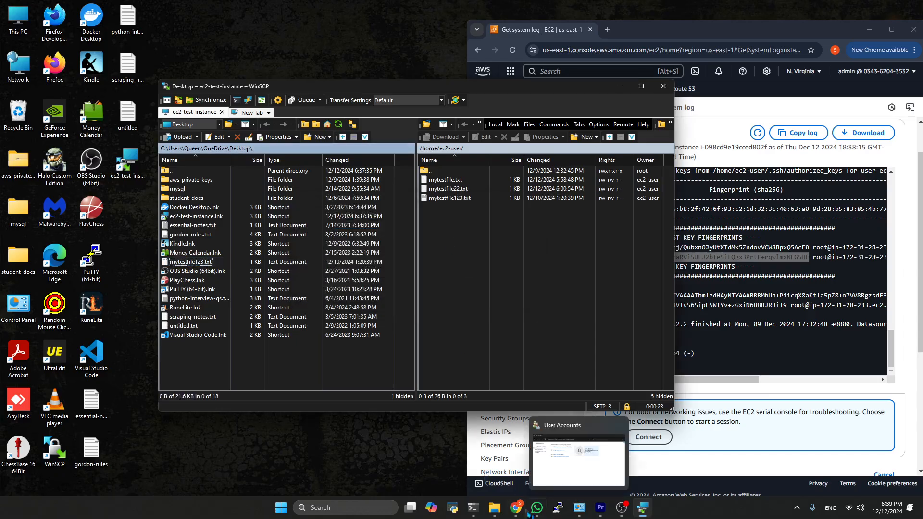
Switch to the terminal's SSH session, list the instance's home directory with ls, and return to WinSCP.
left_click(485, 447)
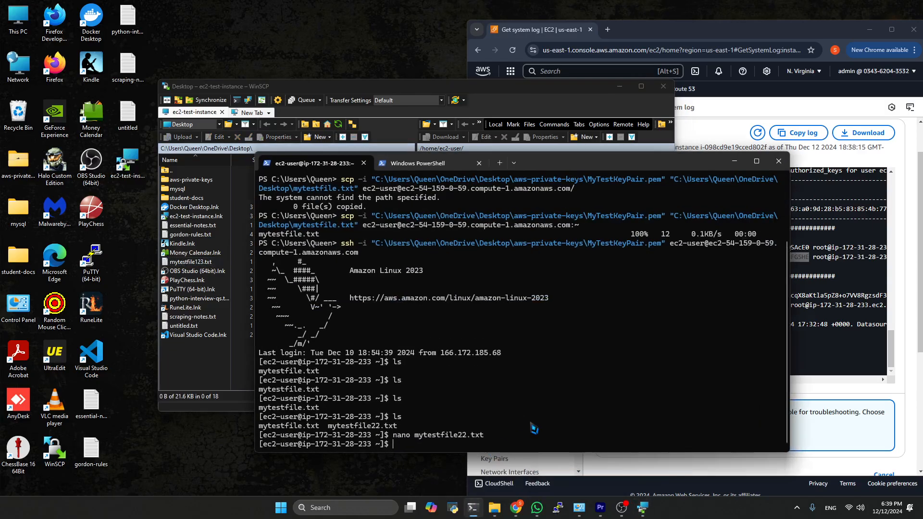
type("ls")
key("Return")
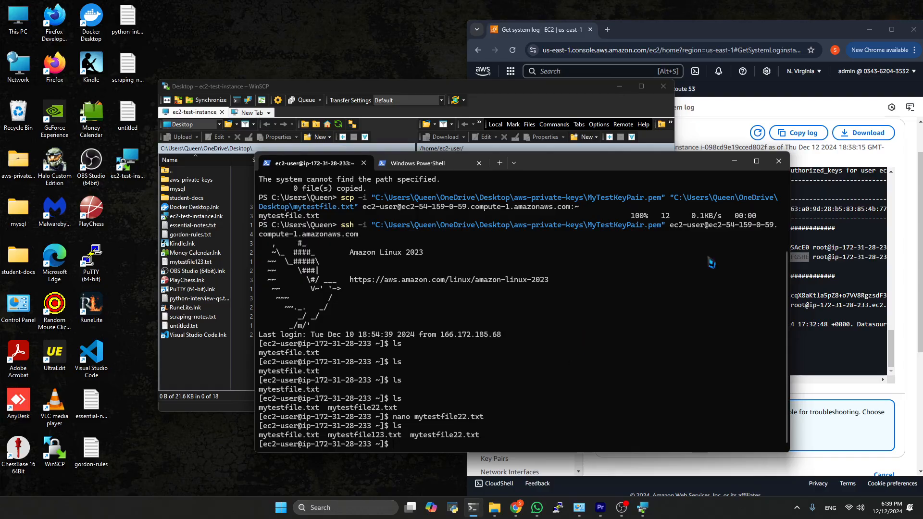
left_click(734, 162)
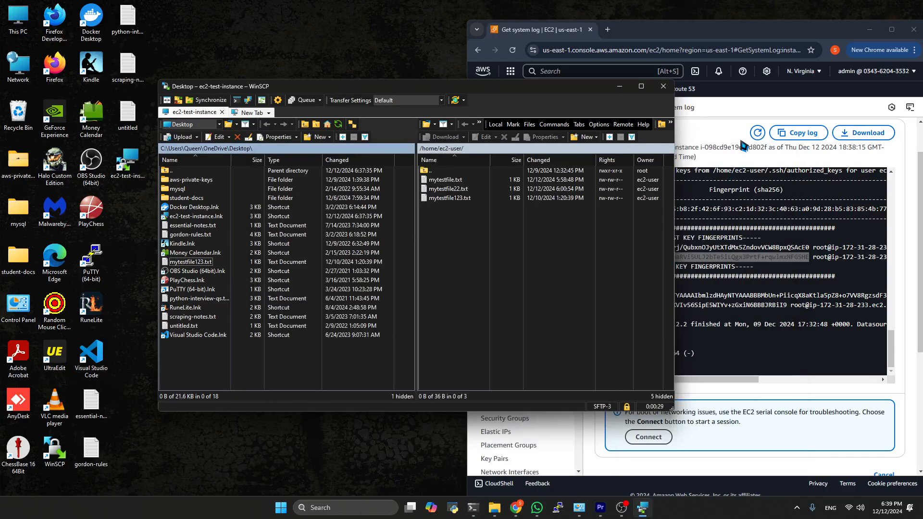
Download mytestfile22.txt from the remote /home/ec2-user/ directory to the local Desktop.
left_click(468, 190)
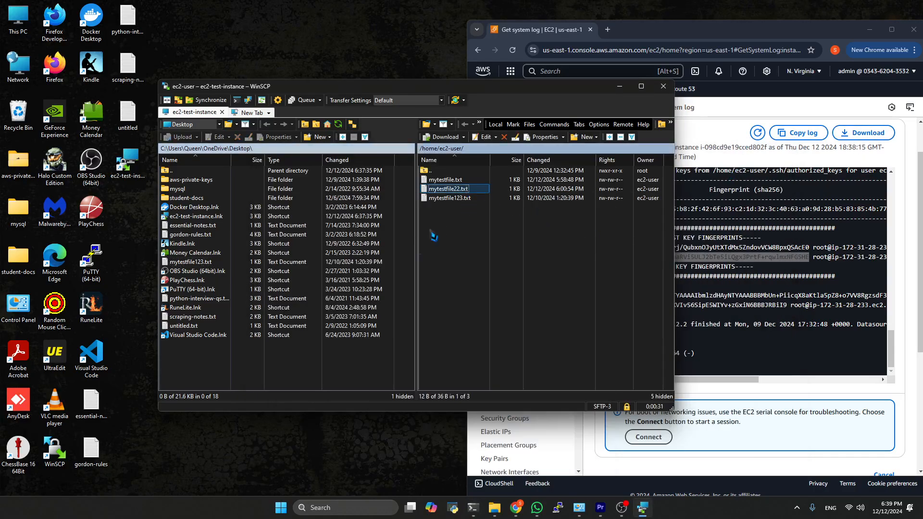
left_click_drag(195, 376, 195, 375)
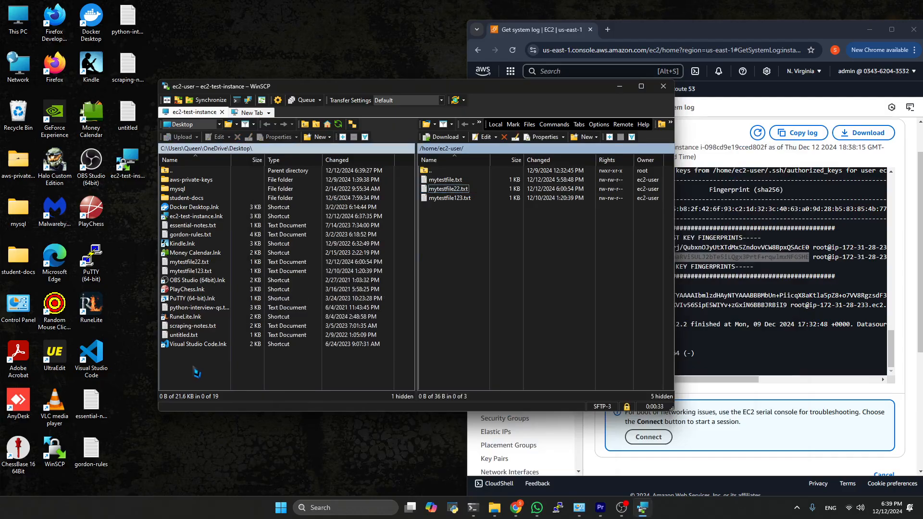
right_click(457, 187)
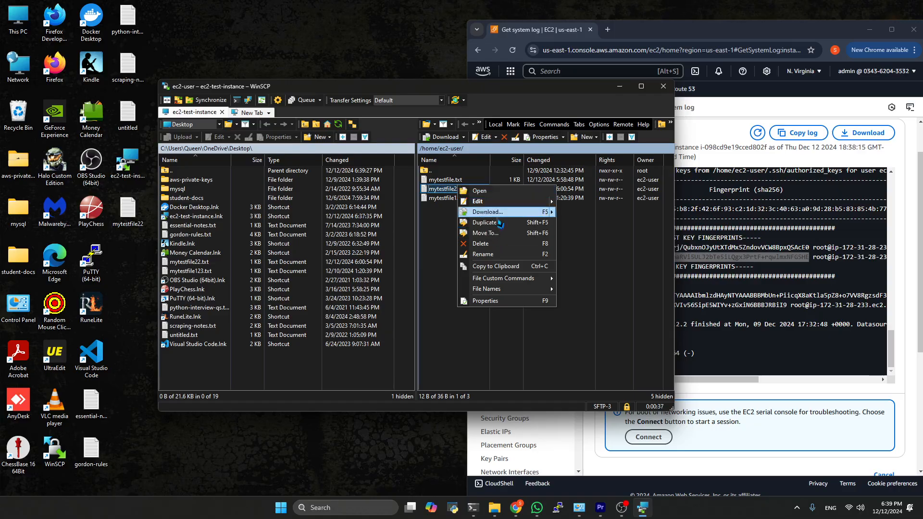
left_click(427, 232)
right_click(452, 180)
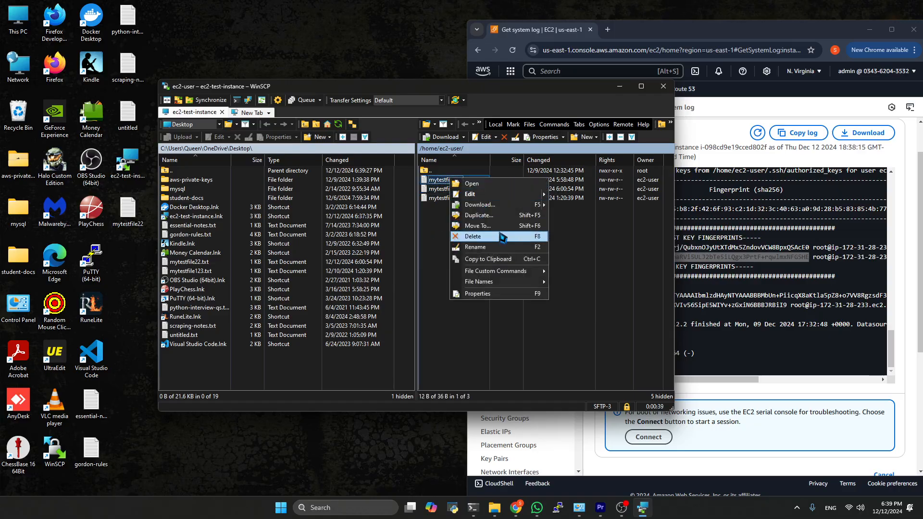
left_click(476, 226)
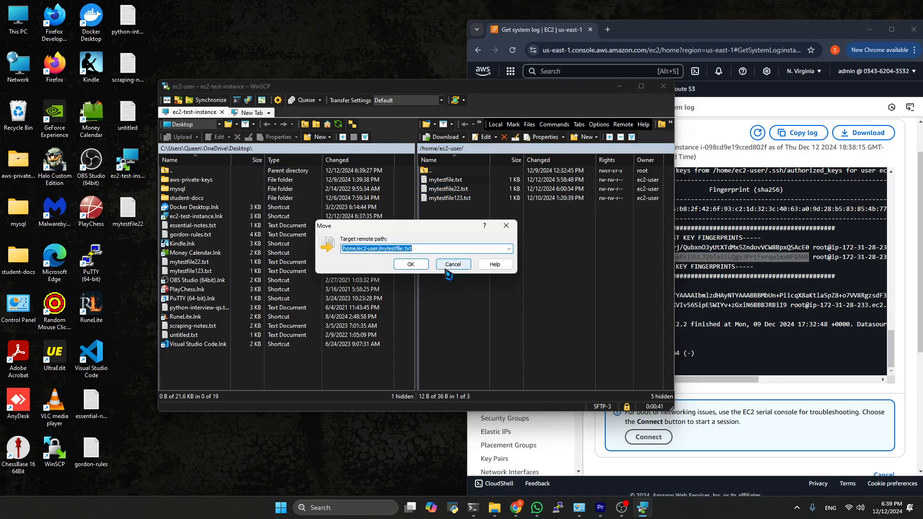
left_click(509, 249)
left_click(502, 258)
left_click(460, 265)
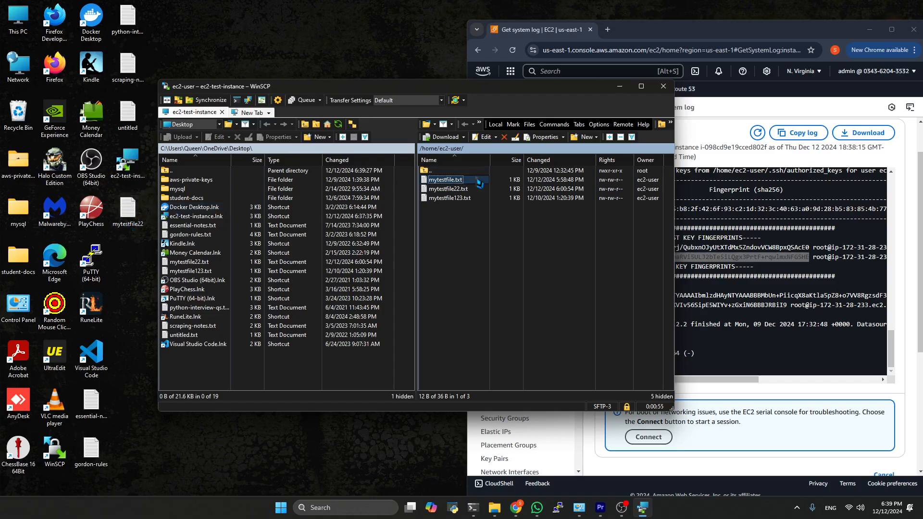
Download mytestfile.txt from the remote /home/ec2-user/ directory to the local Desktop.
left_click_drag(215, 361, 215, 361)
left_click_drag(133, 259, 133, 260)
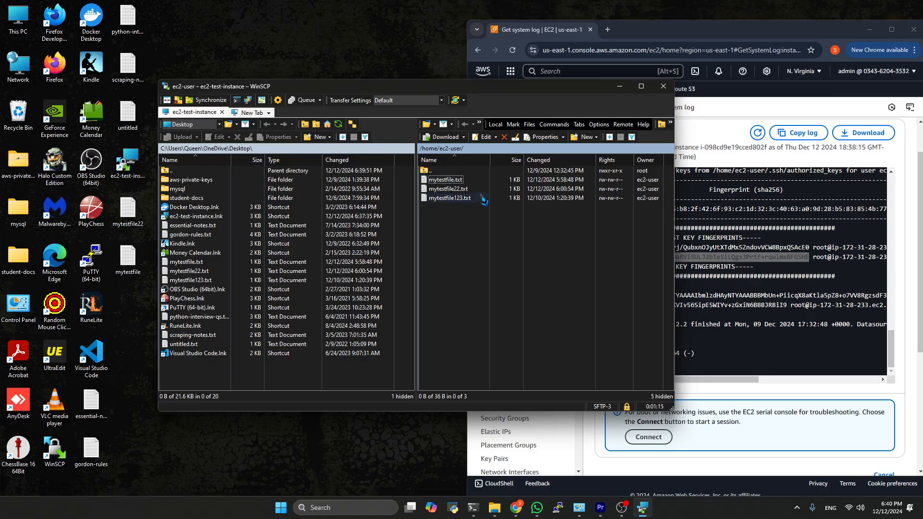
Browse the remote file system from the root directory, examine the /var folder, and return to the ec2-user home directory.
left_click(433, 171)
double_click(432, 171)
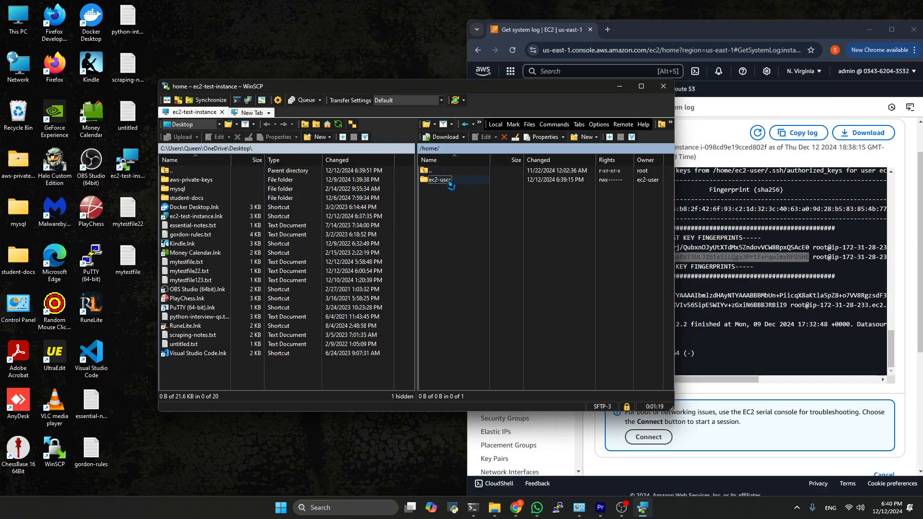
double_click(440, 179)
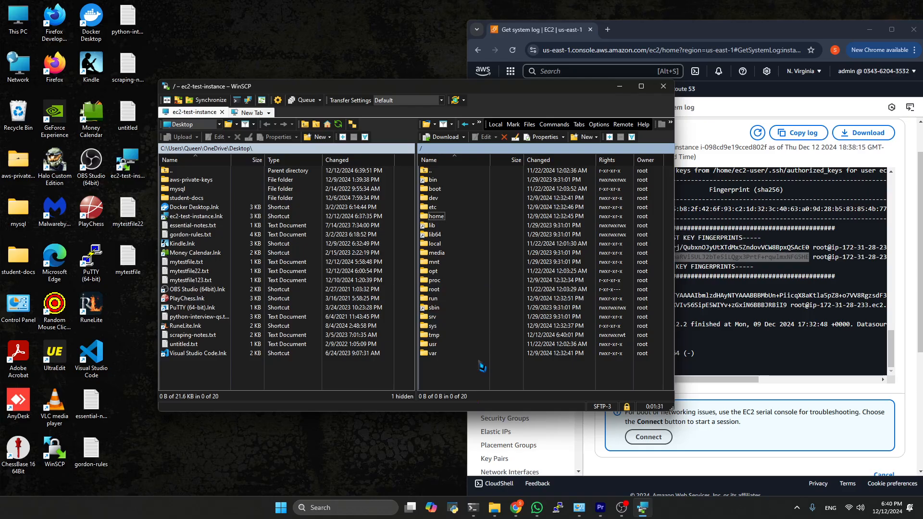
double_click(449, 355)
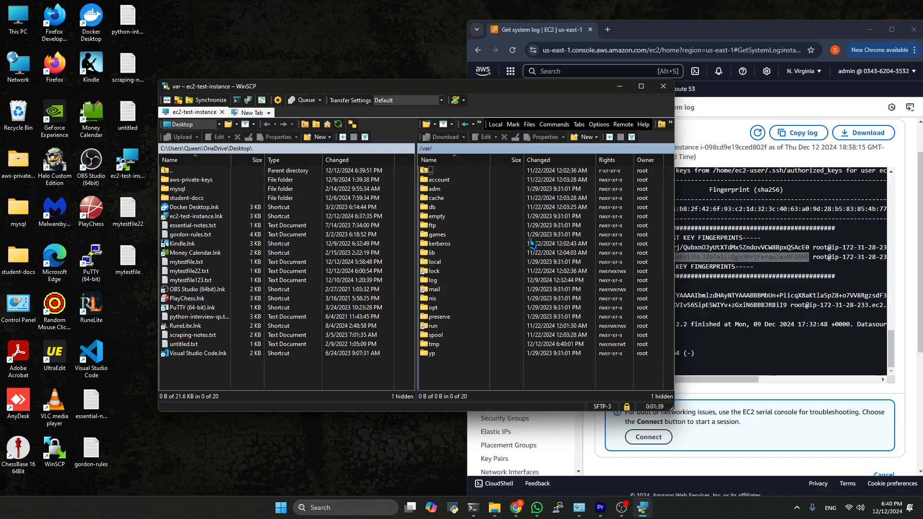
double_click(437, 174)
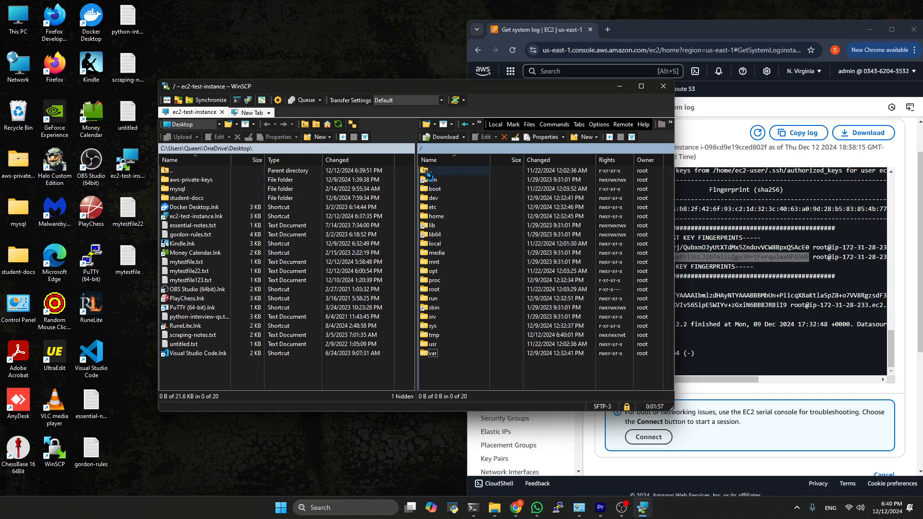
left_click(428, 171)
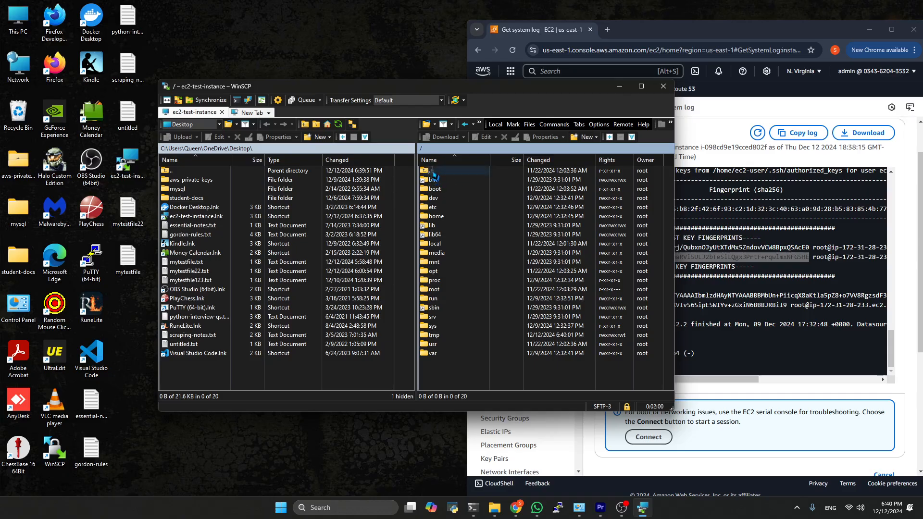
double_click(440, 215)
double_click(440, 181)
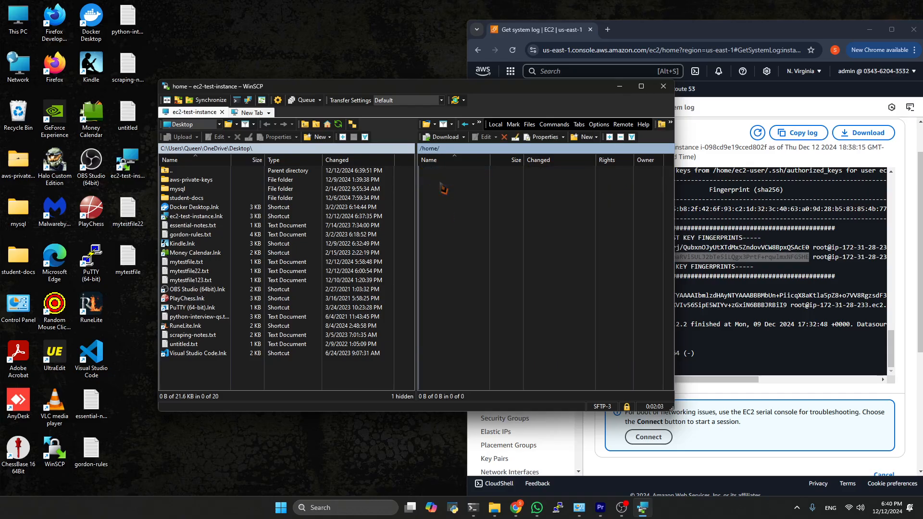
Go up to the remote root directory and try to open the /root folder.
double_click(436, 170)
double_click(436, 170)
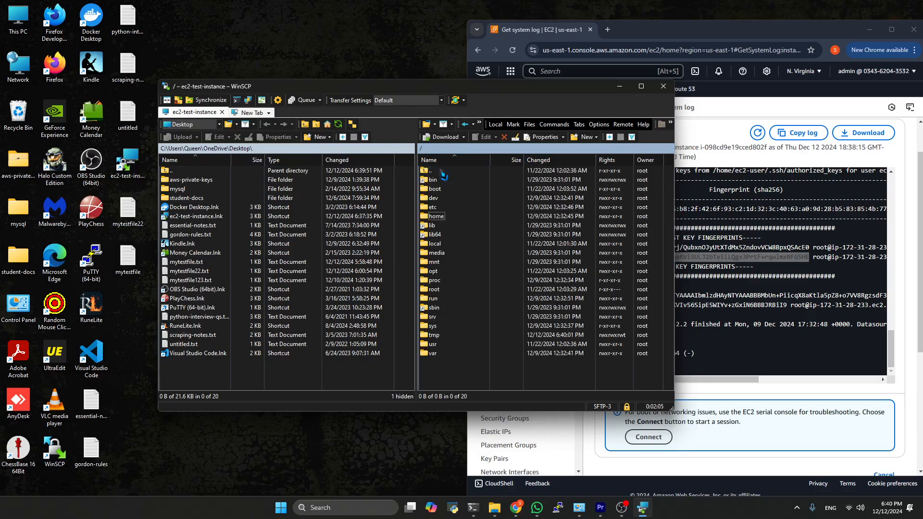
left_click(448, 355)
double_click(449, 289)
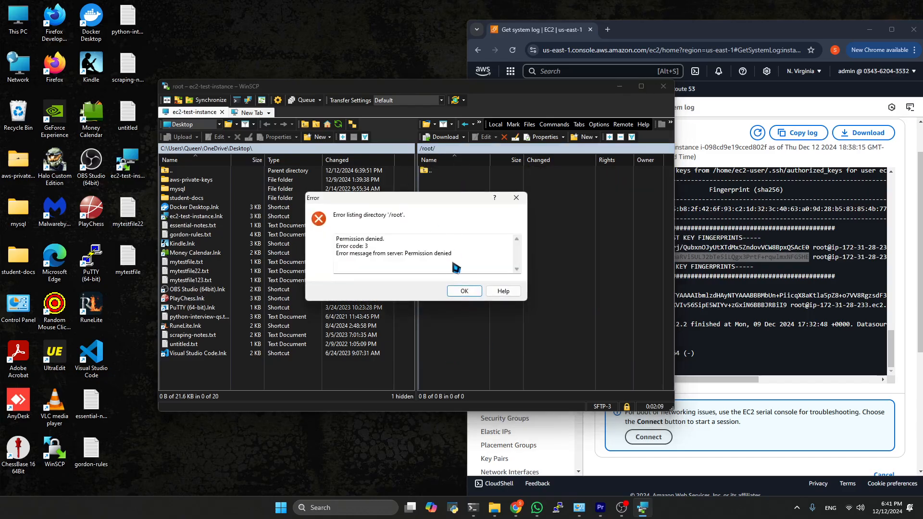
left_click(466, 291)
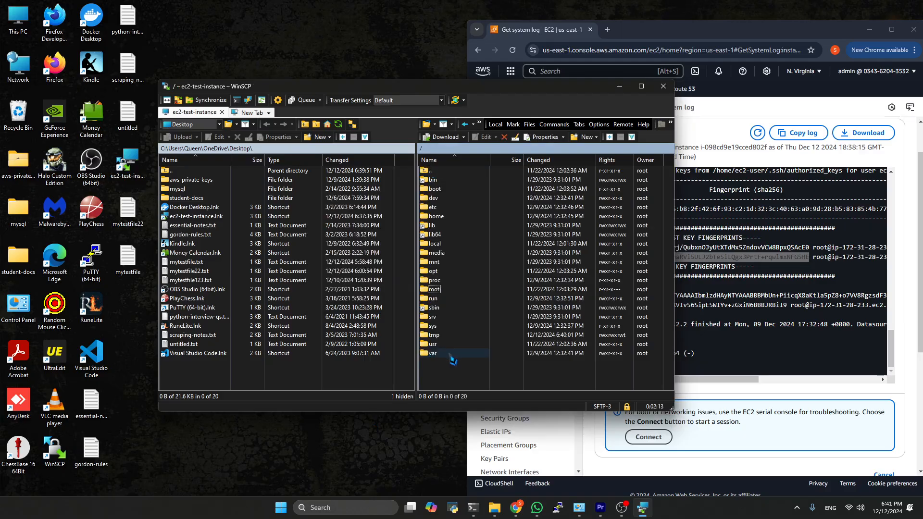
Examine the contents of the remote /etc folder and of the /var folder.
double_click(458, 206)
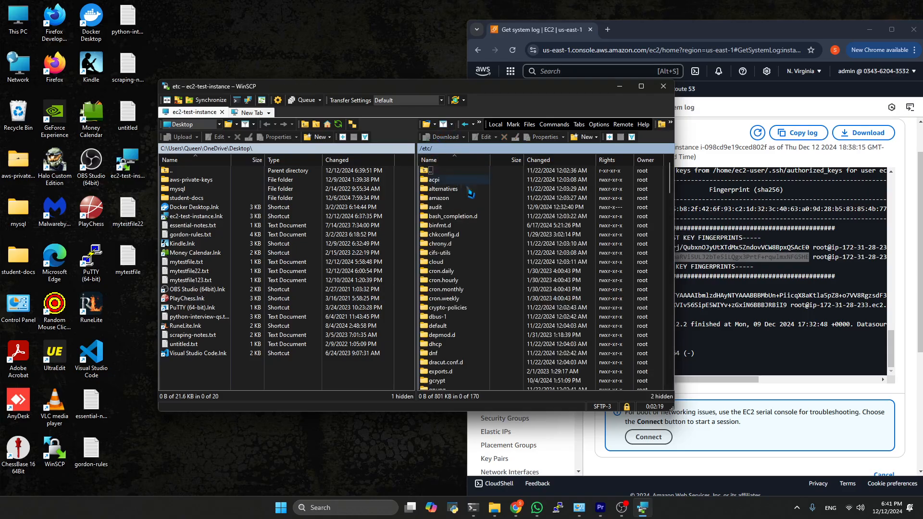
double_click(429, 171)
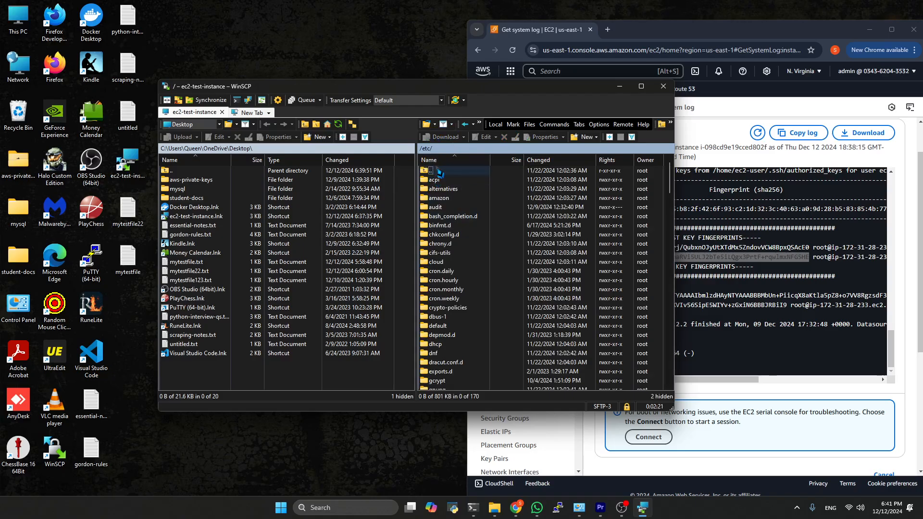
double_click(433, 353)
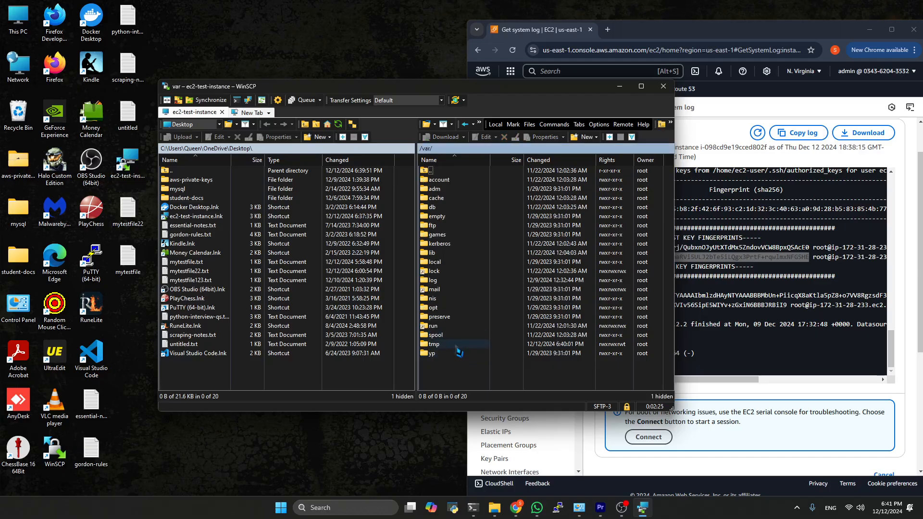
right_click(451, 364)
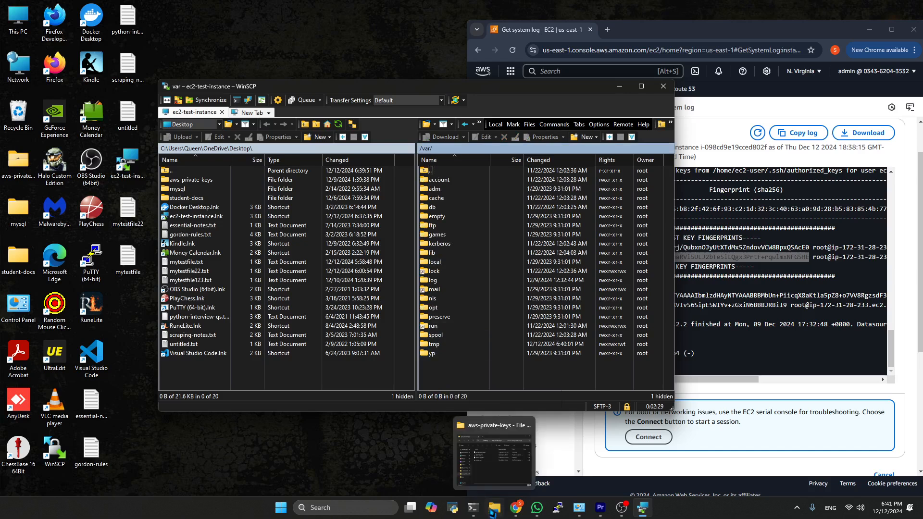
left_click(474, 508)
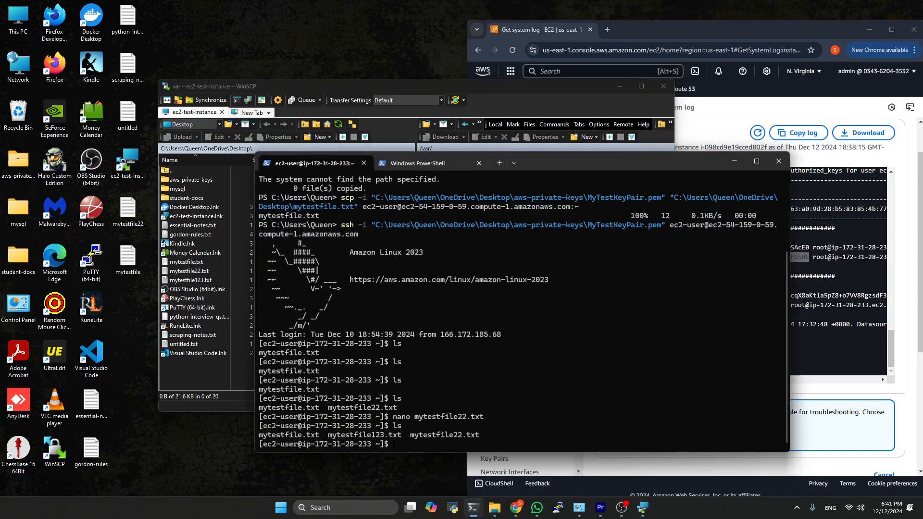
type("bg")
key("Return")
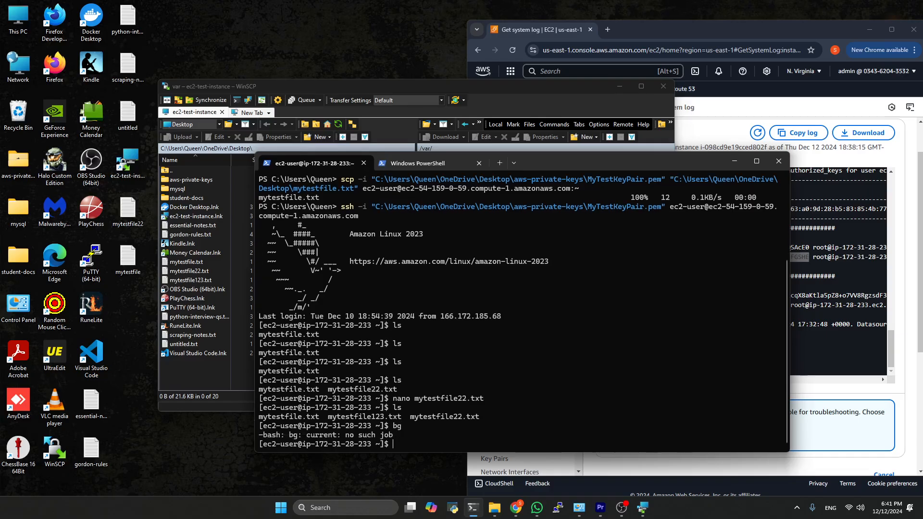
type("cd /var")
key("BackSpace")
key("BackSpace")
key("BackSpace")
key("BackSpace")
key("BackSpace")
key("BackSpace")
key("BackSpace")
key("BackSpace")
left_click(734, 161)
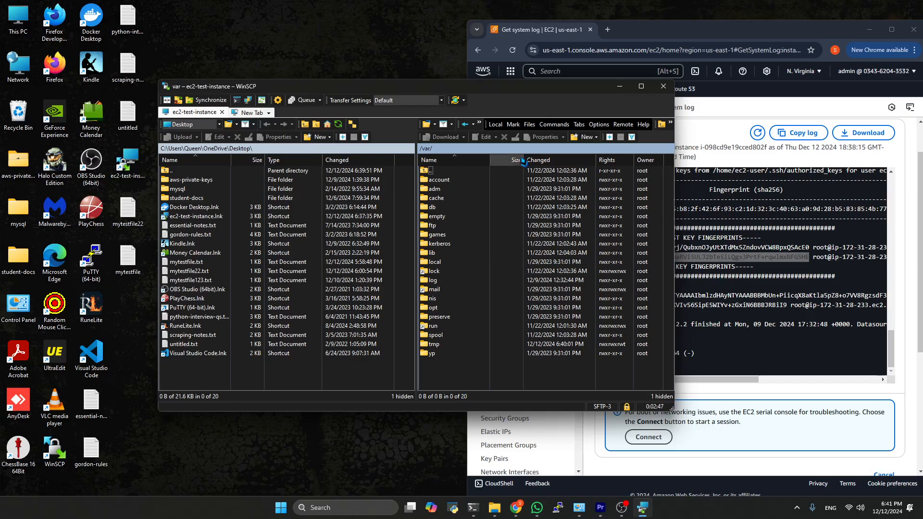
Return from the remote /var folder through the root directory to /home/ec2-user/.
double_click(429, 170)
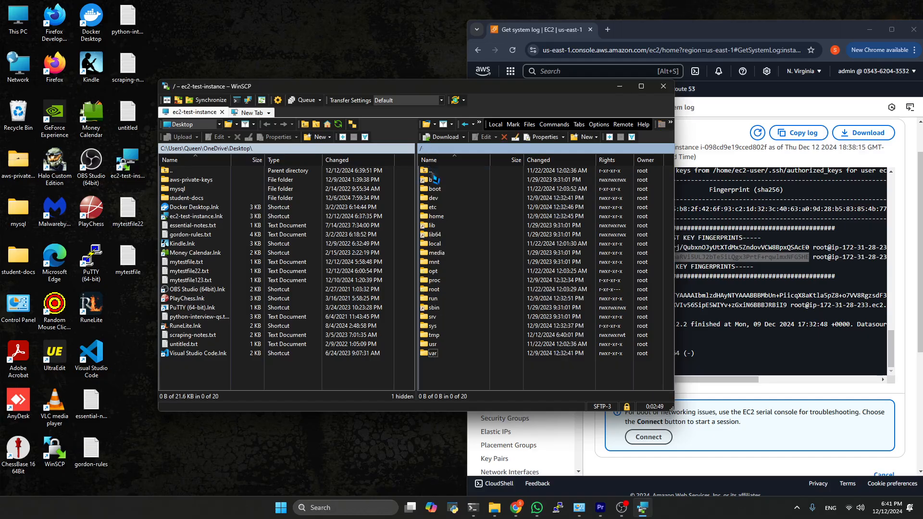
left_click(430, 173)
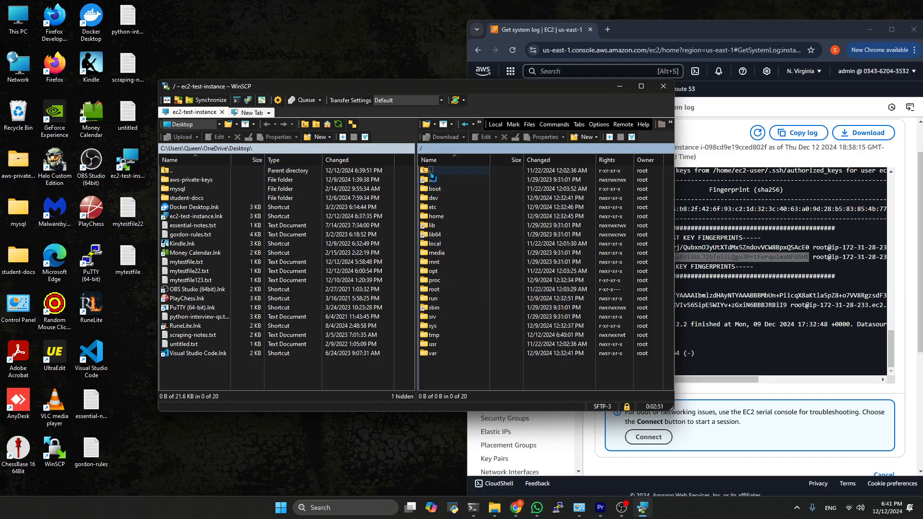
left_click(439, 209)
double_click(437, 216)
double_click(438, 180)
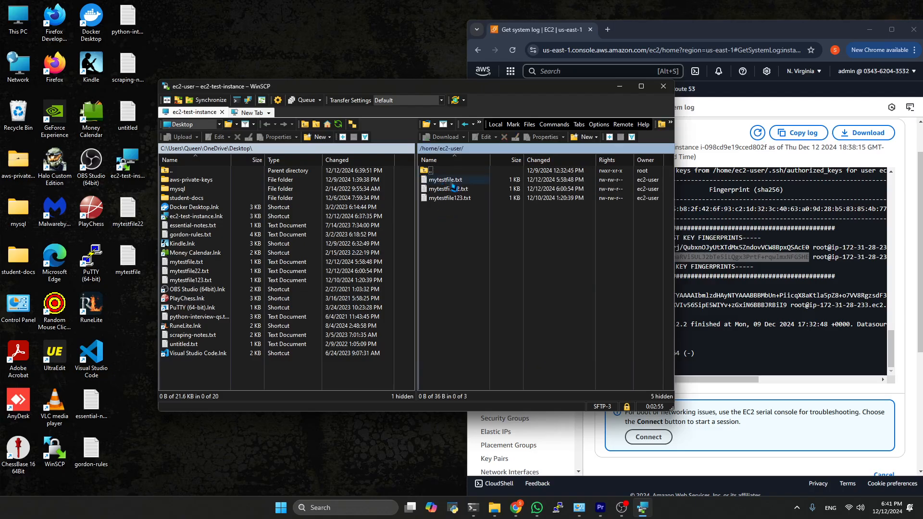
Open the remote mytestfile22.txt for editing, add the line "this is my file" after a blank line, and save it.
double_click(464, 190)
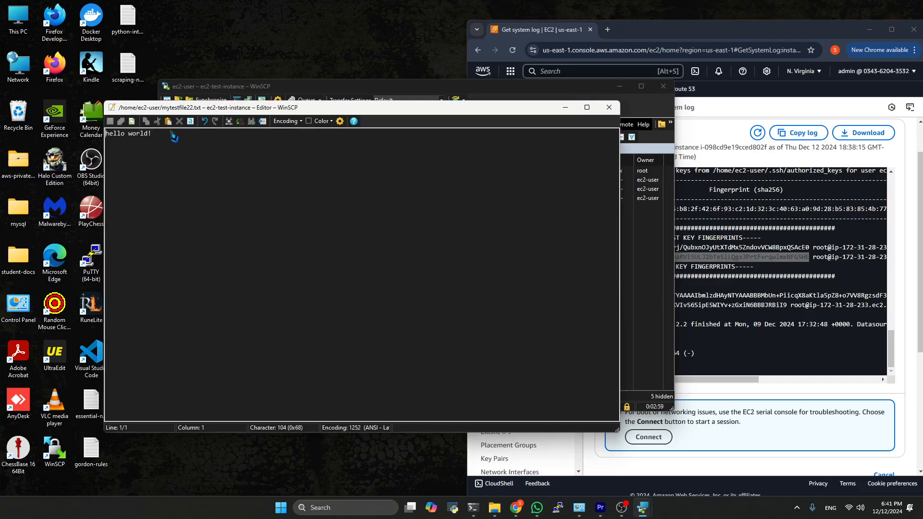
left_click(190, 178)
key("Return")
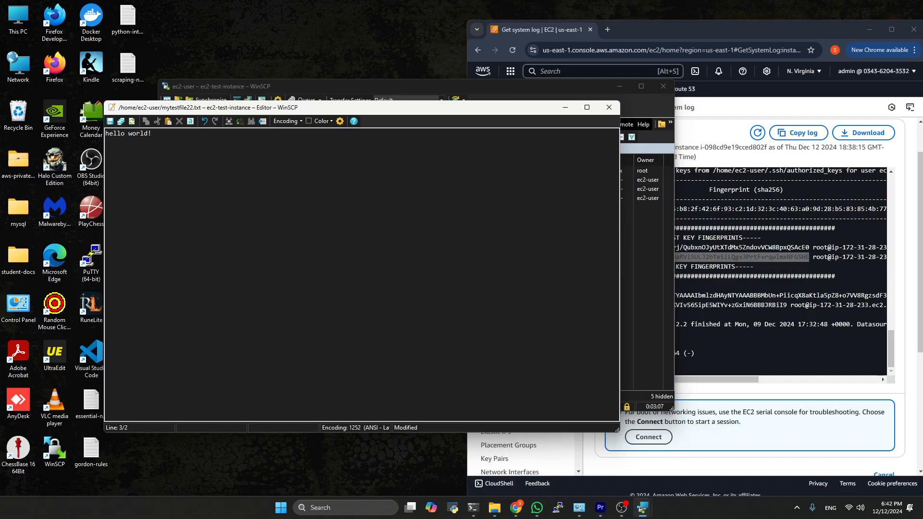
type("this is my file")
left_click(110, 121)
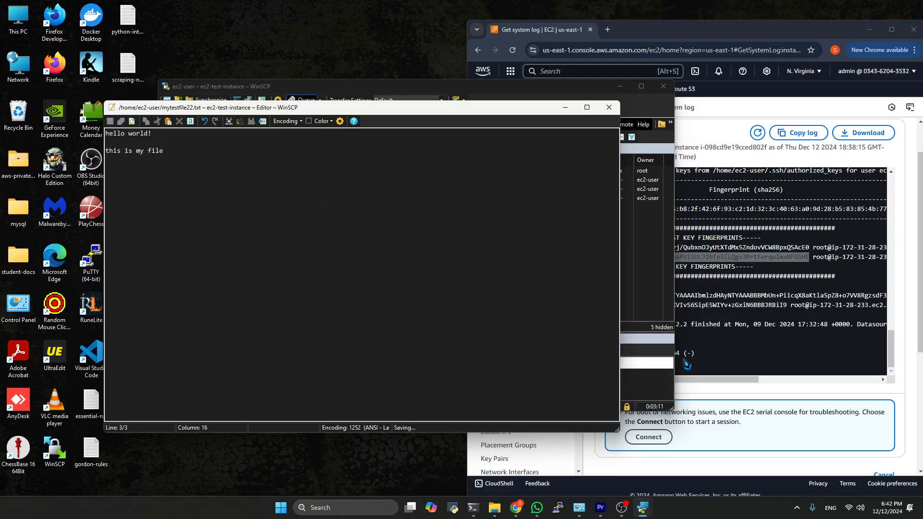
Switch to the terminal's SSH session, list the home directory with ls, and print the file with cat mytestfile22.txt.
left_click(587, 97)
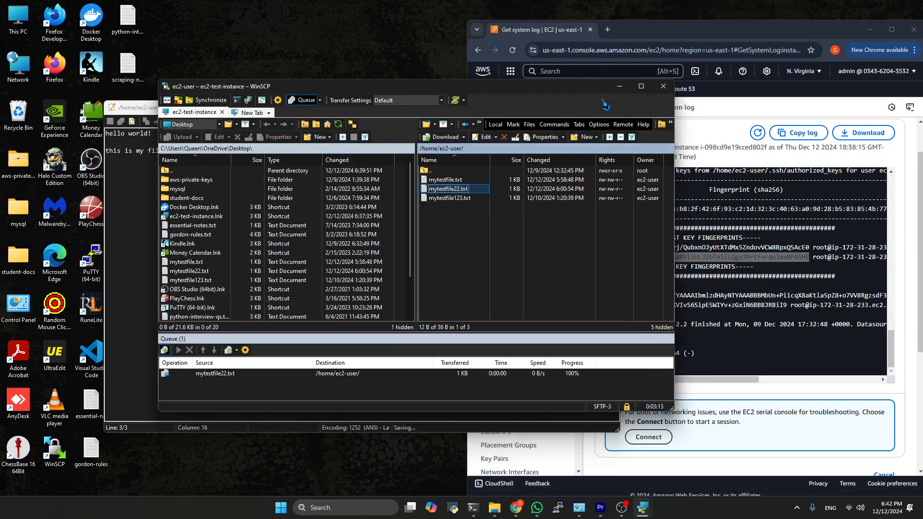
key("alt+Tab")
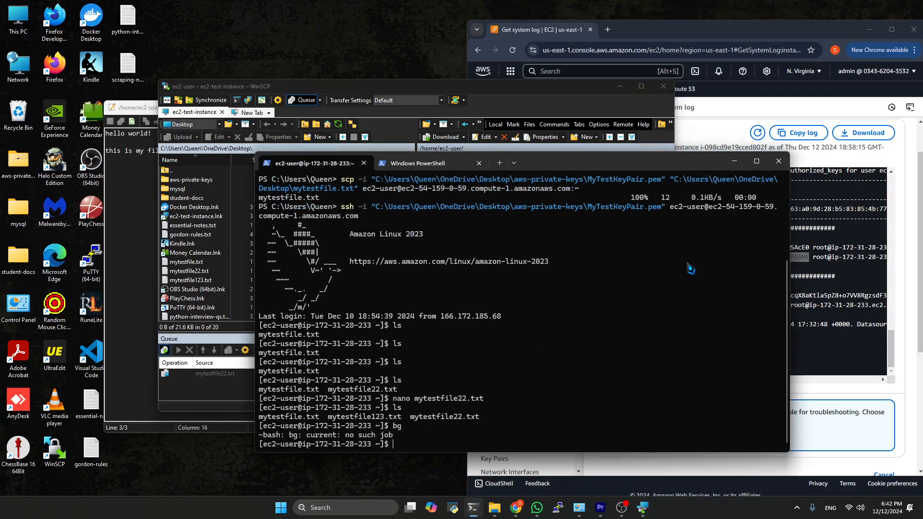
type("ls")
key("Return")
type("cat")
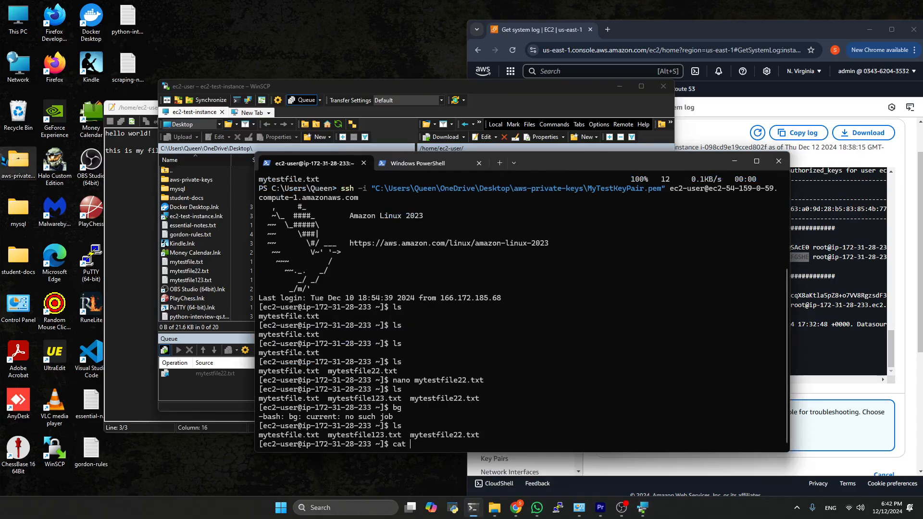
left_click(120, 245)
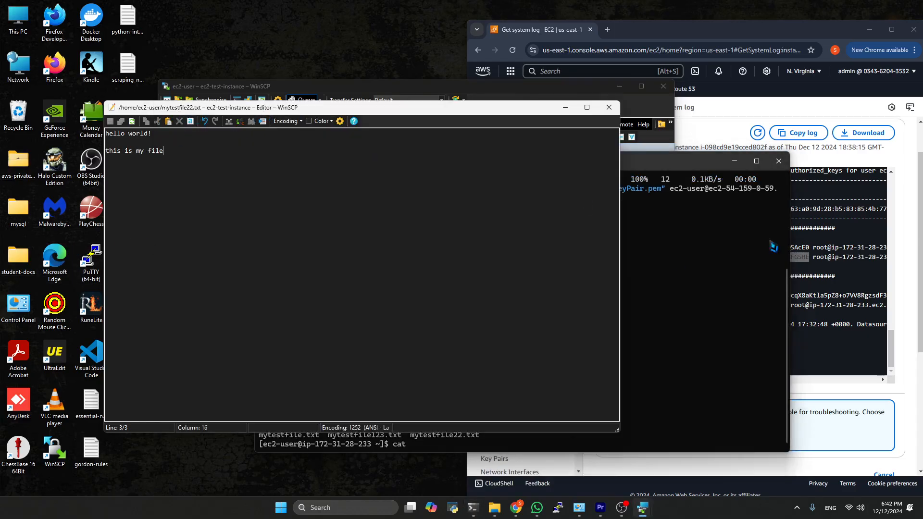
left_click(716, 345)
type("myte")
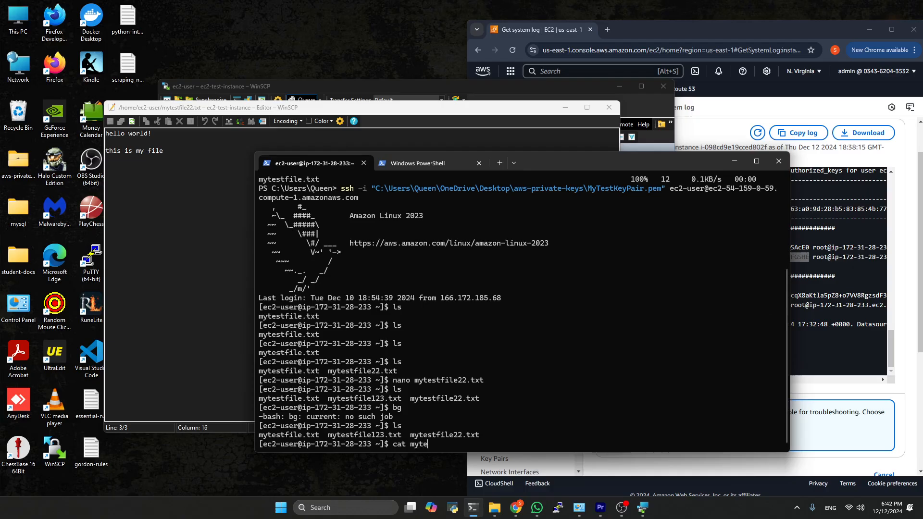
type("stfile22.txt")
key("Return")
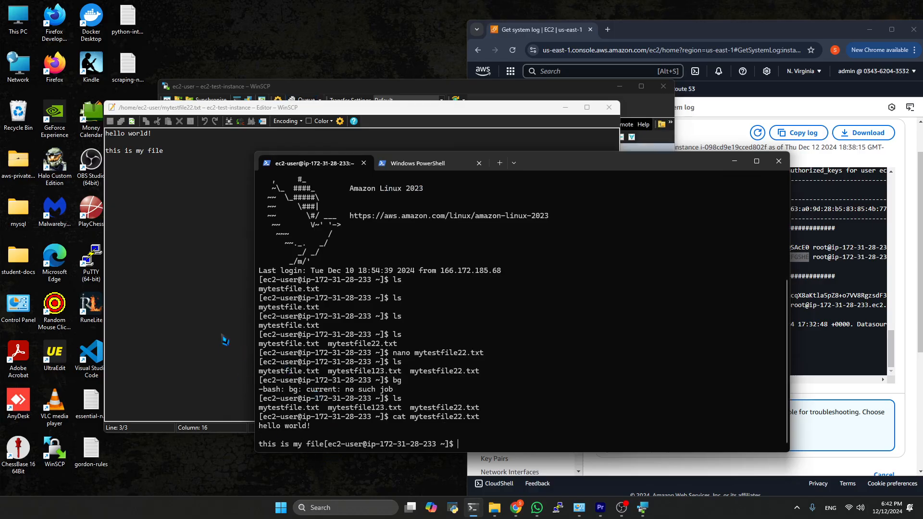
Return to the WinSCP editor, examine the Editors preferences and the options for adding an editor, and cancel the addition.
left_click(218, 312)
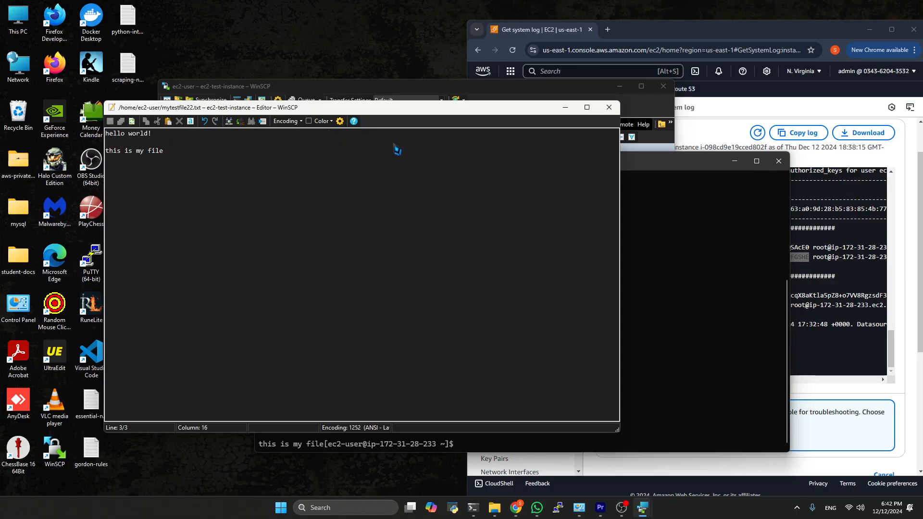
left_click(344, 124)
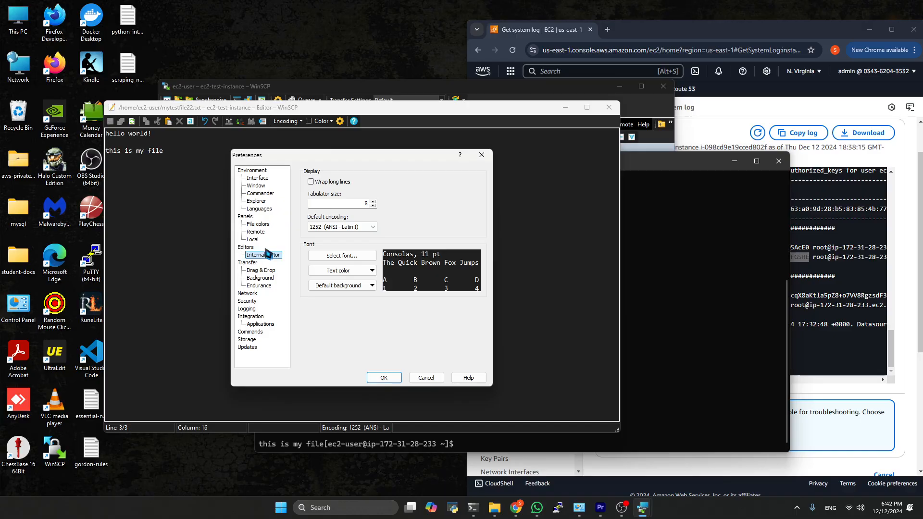
left_click(246, 247)
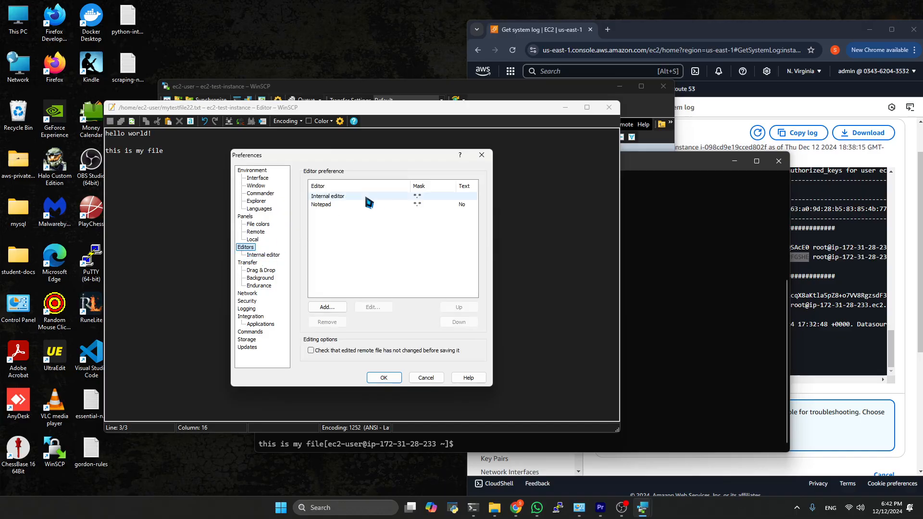
left_click(336, 308)
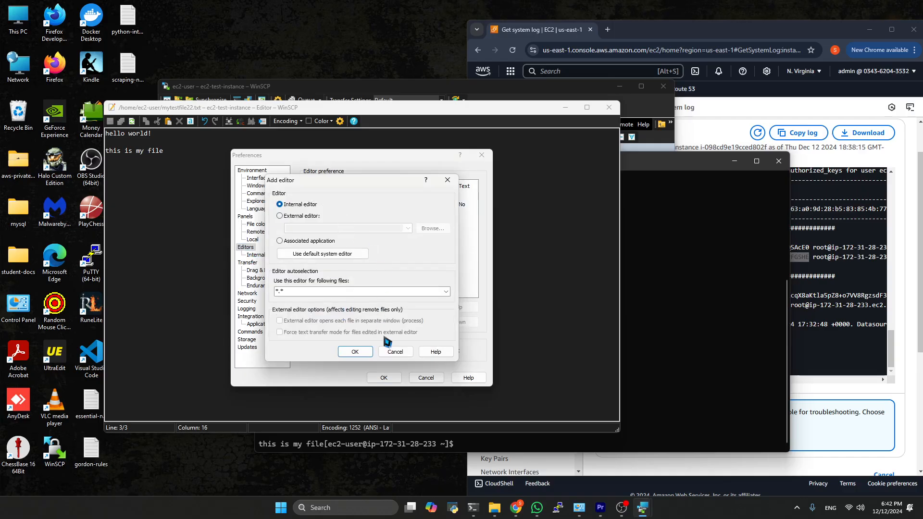
left_click(395, 351)
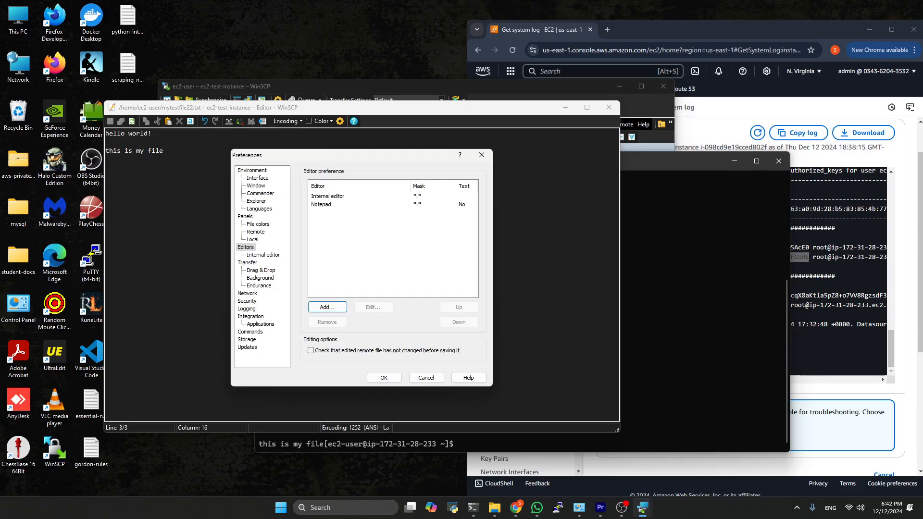